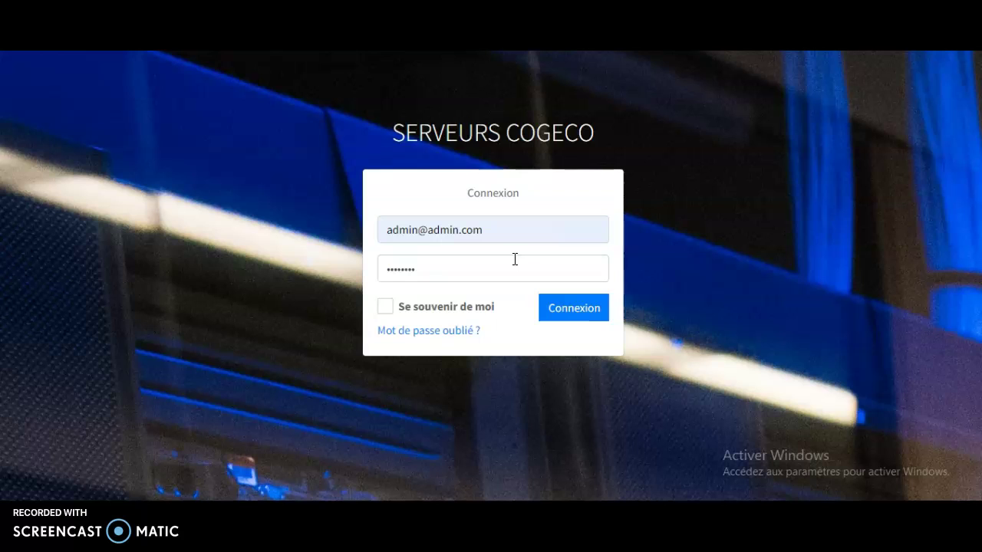
- Sign in with the prefilled account credentials and save the login in the browser
left_click(587, 316)
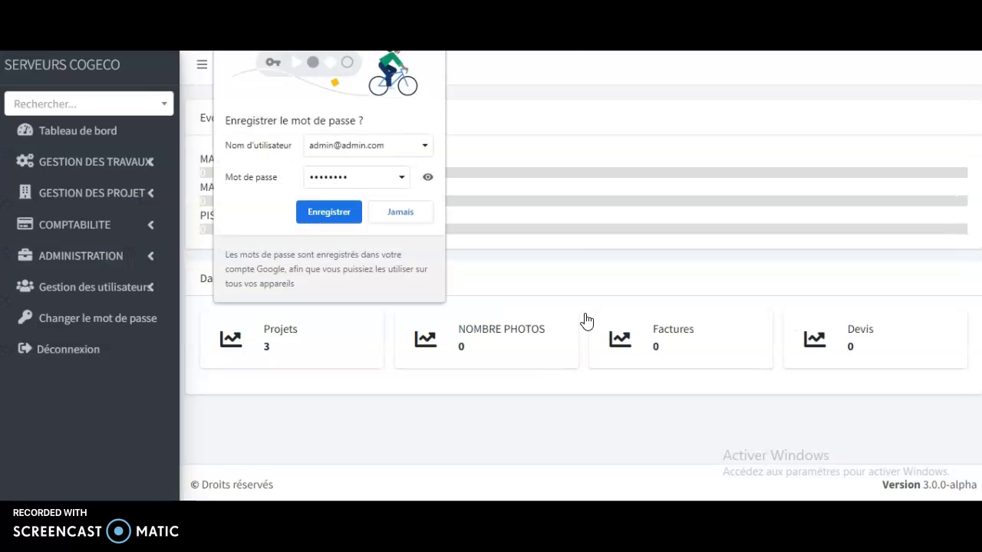
left_click(497, 135)
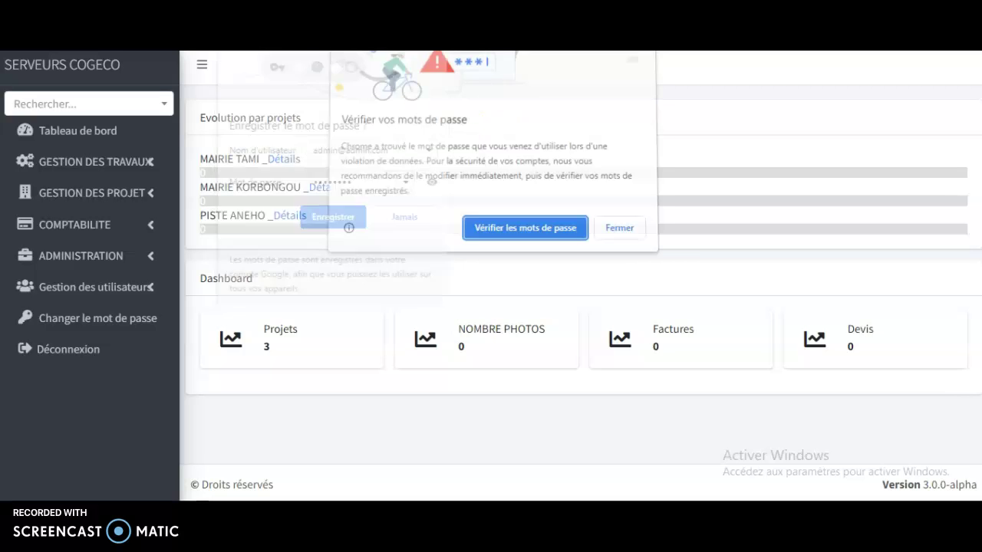
left_click(629, 237)
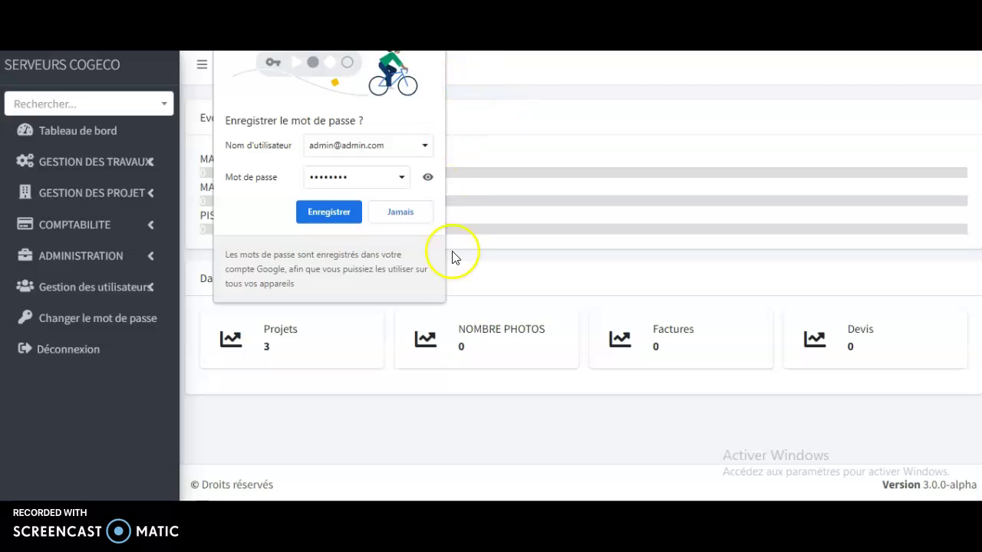
left_click(329, 212)
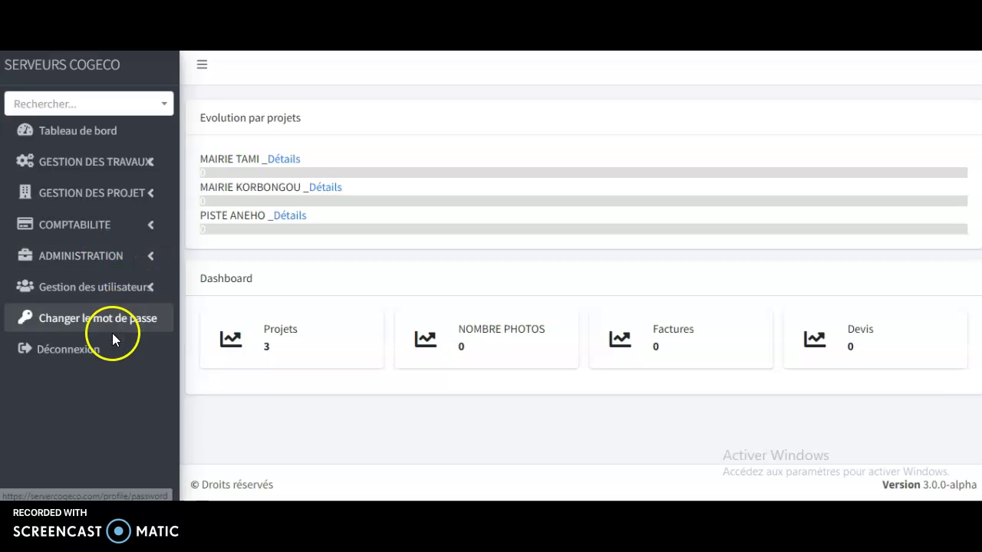
- Add and save an Avancement record for project MAIRIE TAMI with the executed task "Clôture de chantier" and no comment
left_click(120, 169)
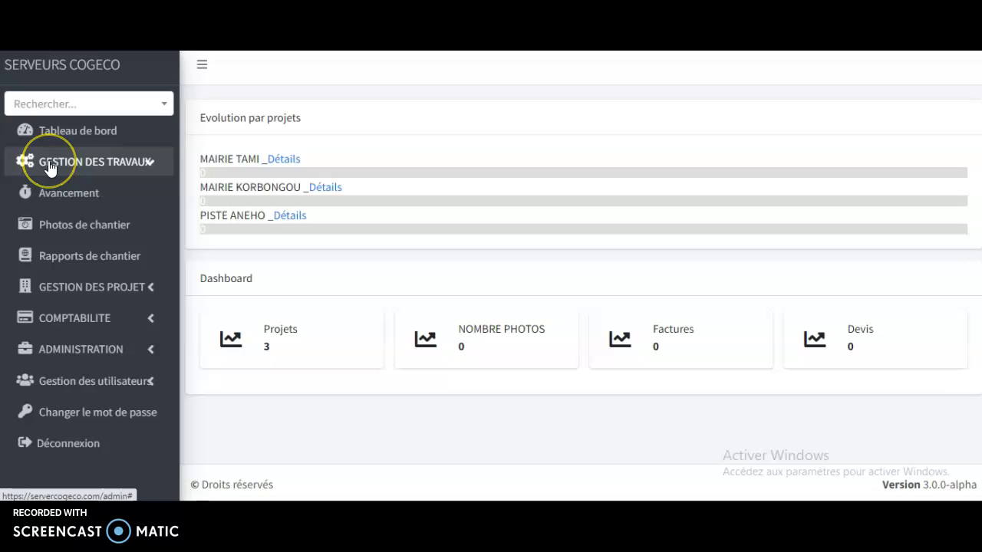
left_click(67, 194)
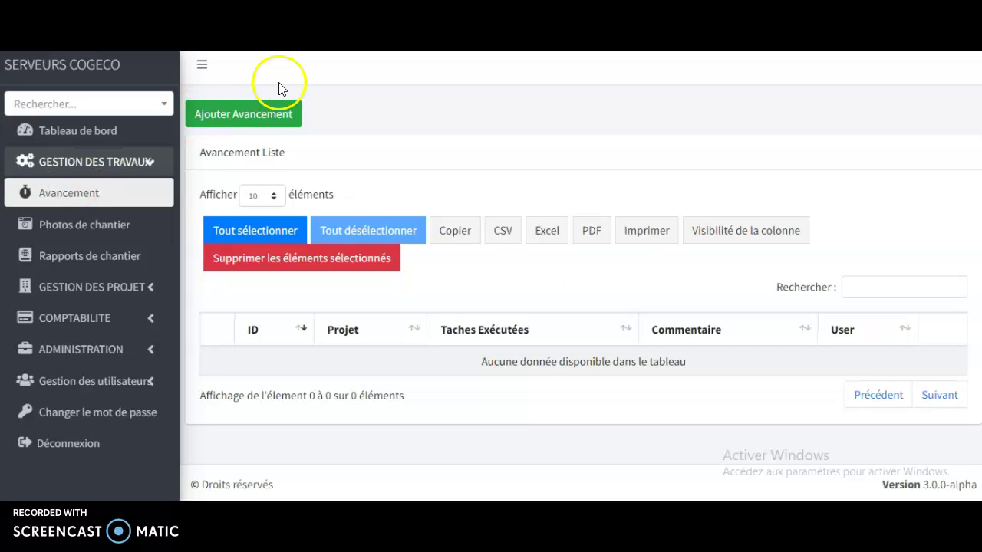
left_click(271, 115)
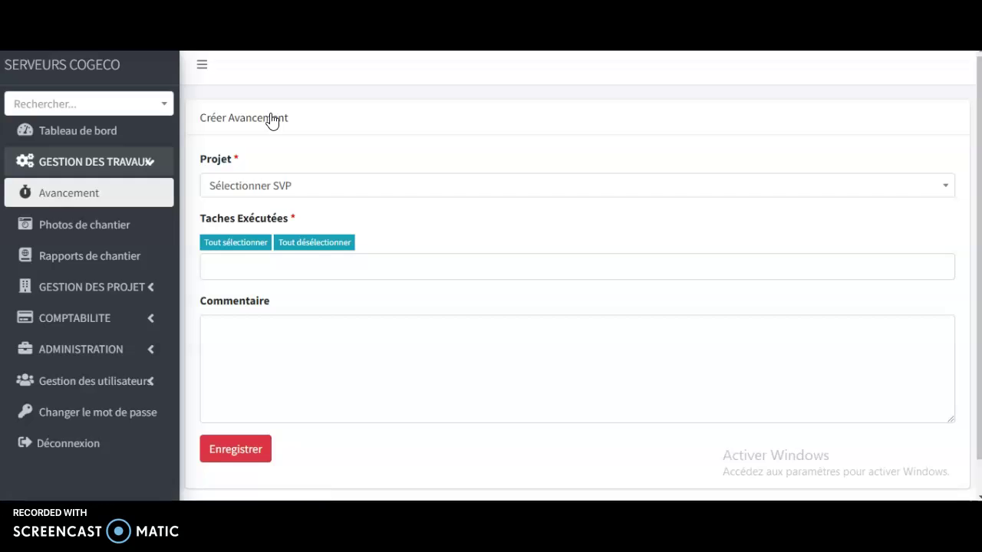
left_click(334, 197)
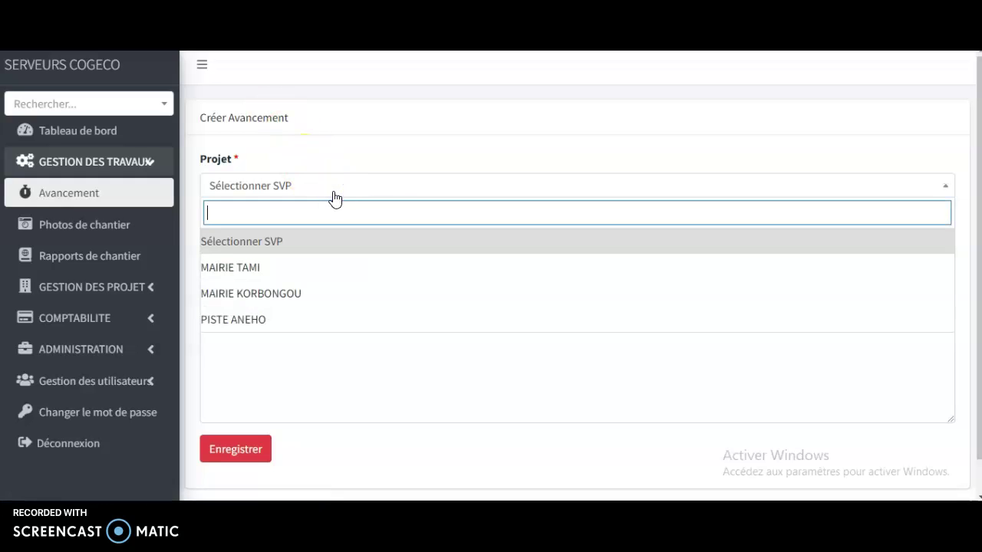
left_click(296, 268)
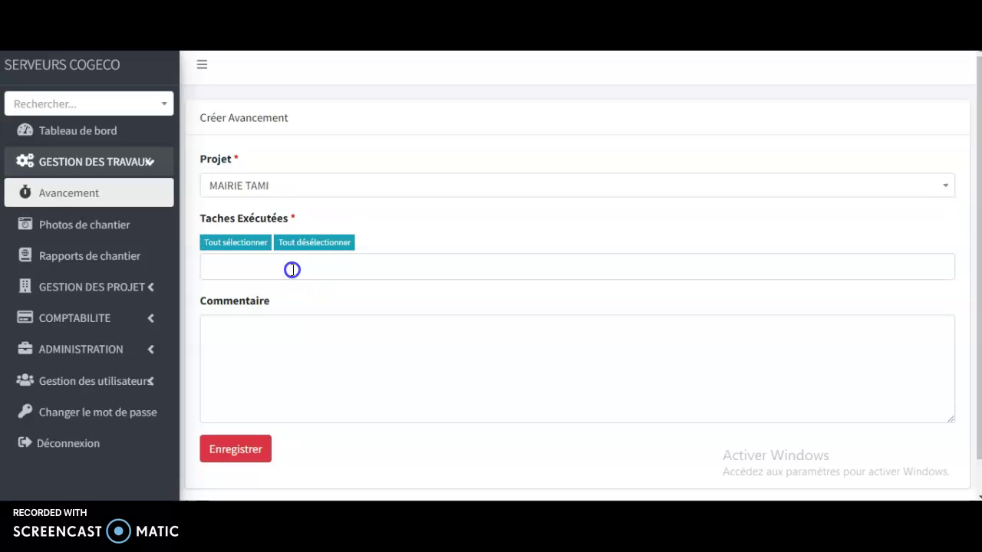
left_click(305, 265)
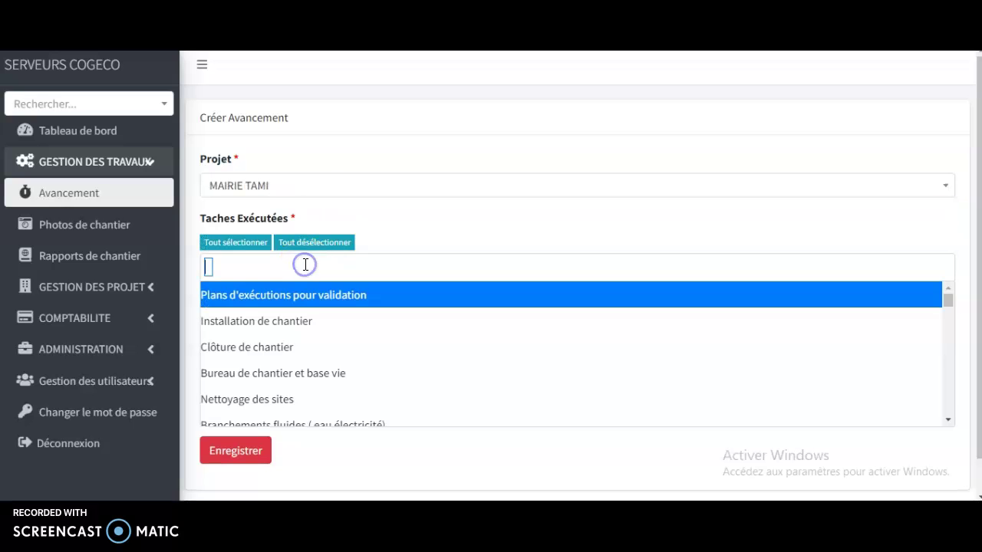
left_click(297, 347)
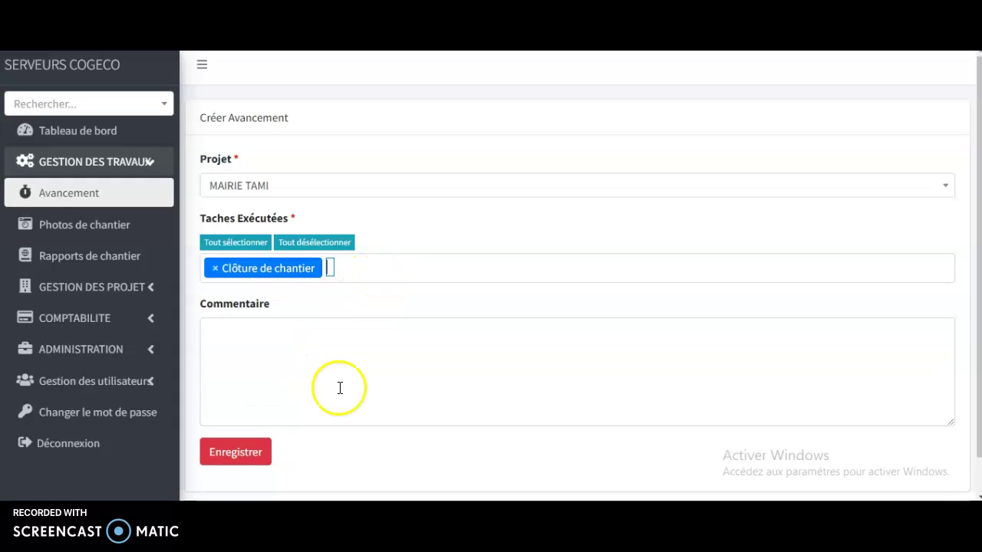
left_click(288, 359)
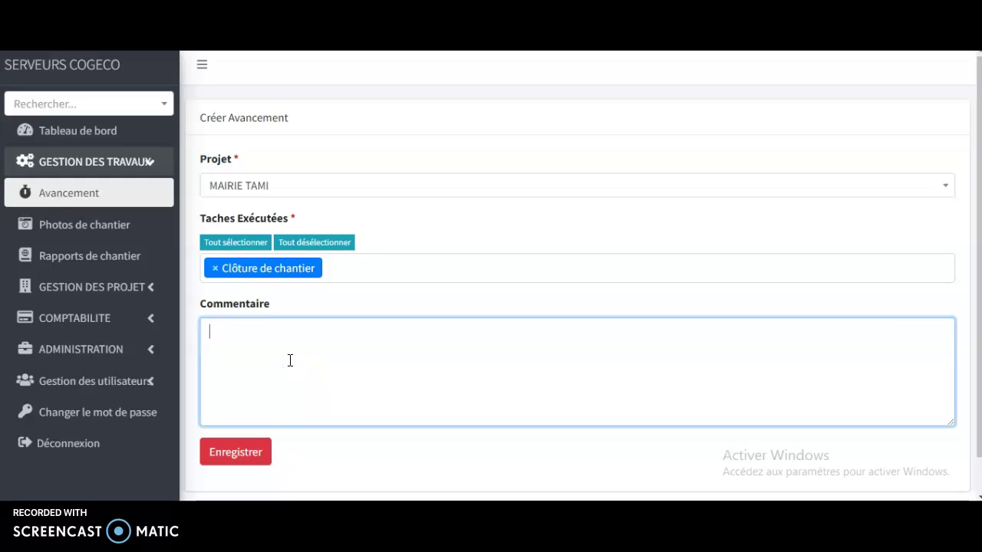
left_click(247, 457)
- Open the Tableau de bord separately to check the progress of the projects
left_click(71, 131)
right_click(70, 126)
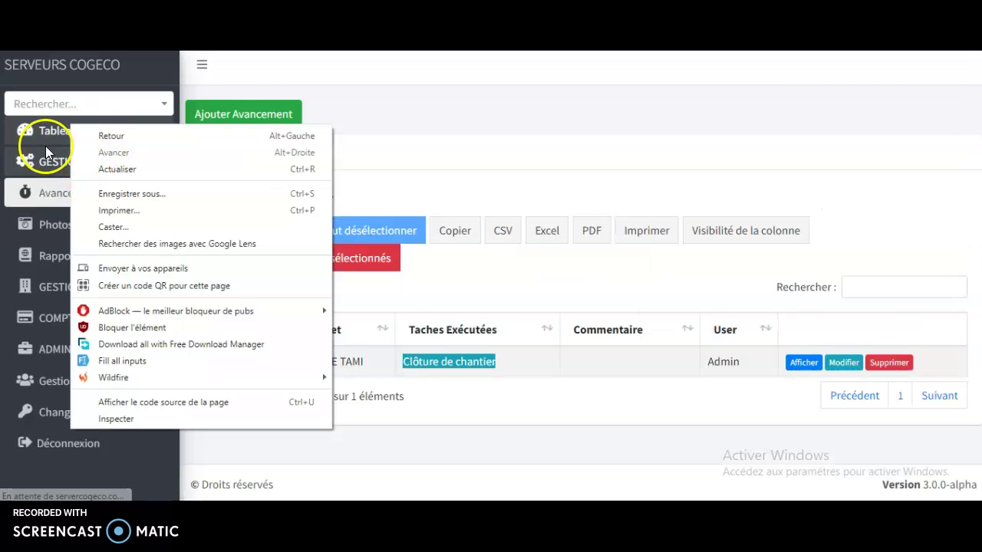
right_click(44, 130)
key("Escape")
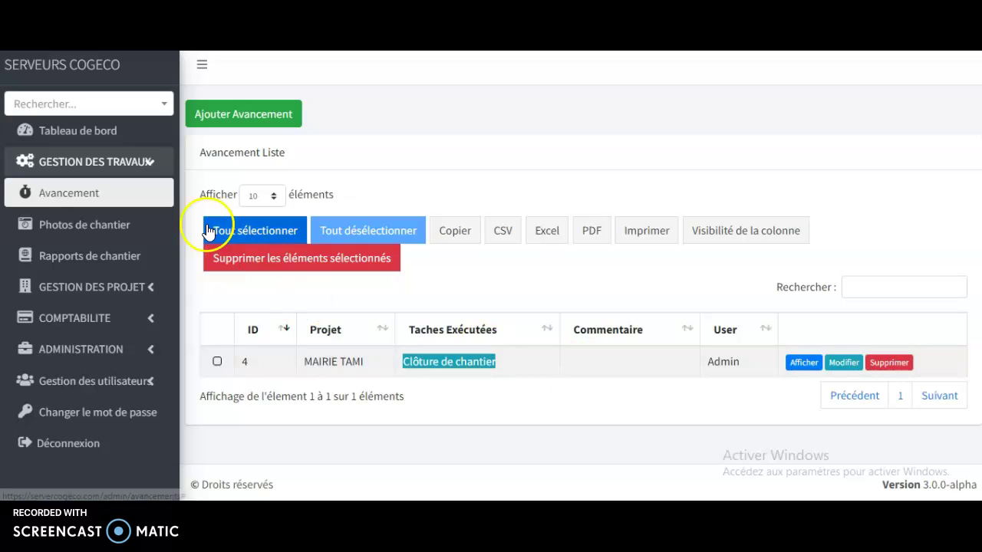
- Add and save an Avancement record for project PISTE ANEHO with the executed task "Construction d'ouvrages de franchissement suivant pieces dessinees"
left_click(251, 117)
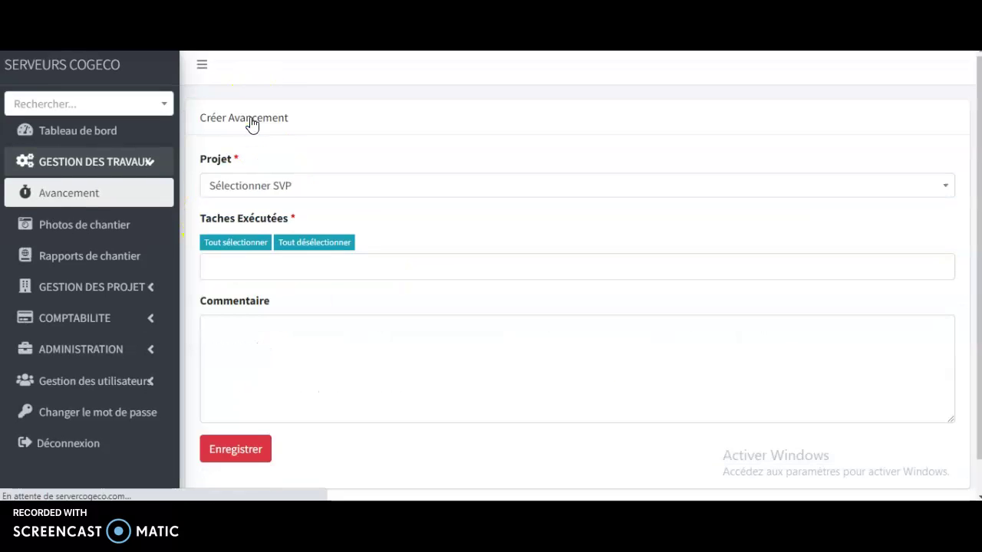
left_click(290, 192)
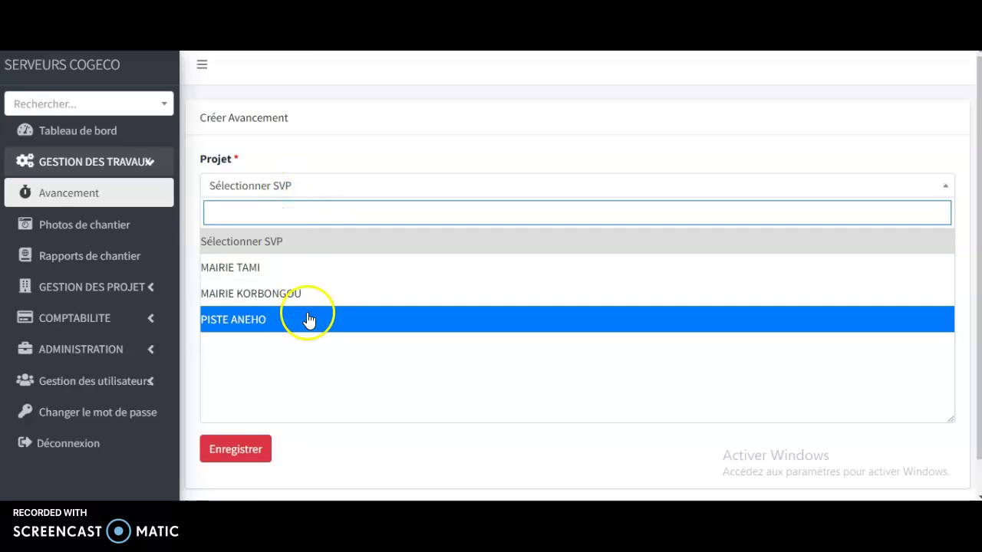
left_click(259, 322)
left_click(318, 266)
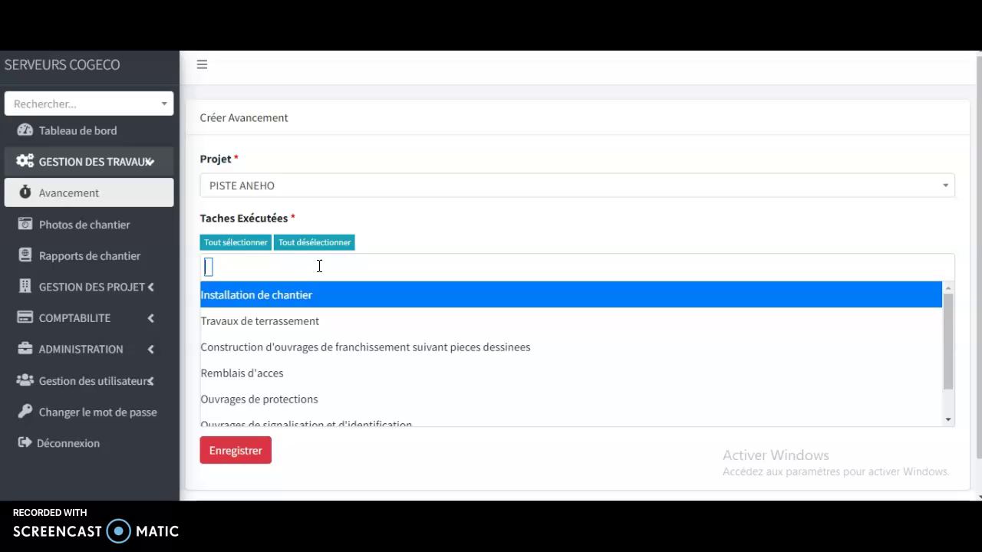
left_click(326, 353)
left_click(310, 342)
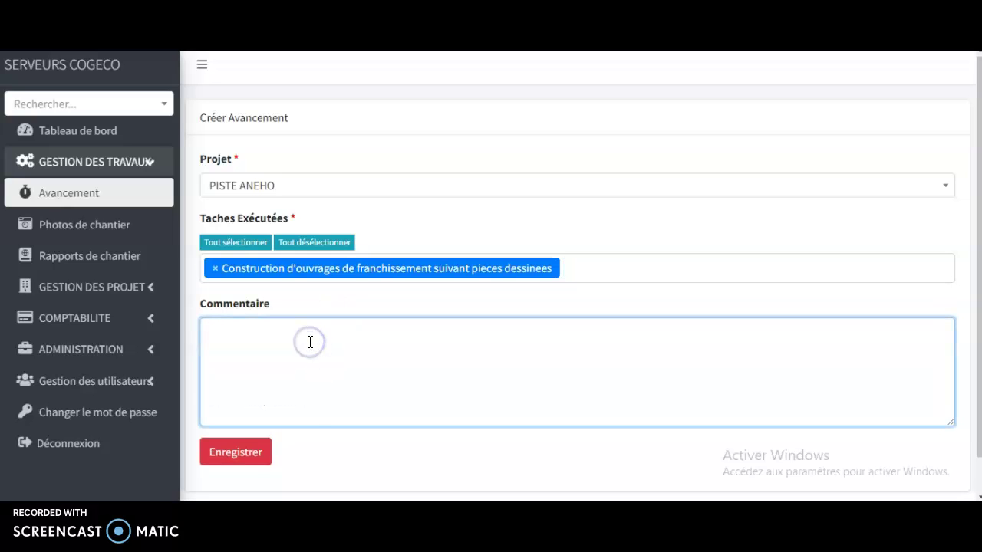
left_click(247, 458)
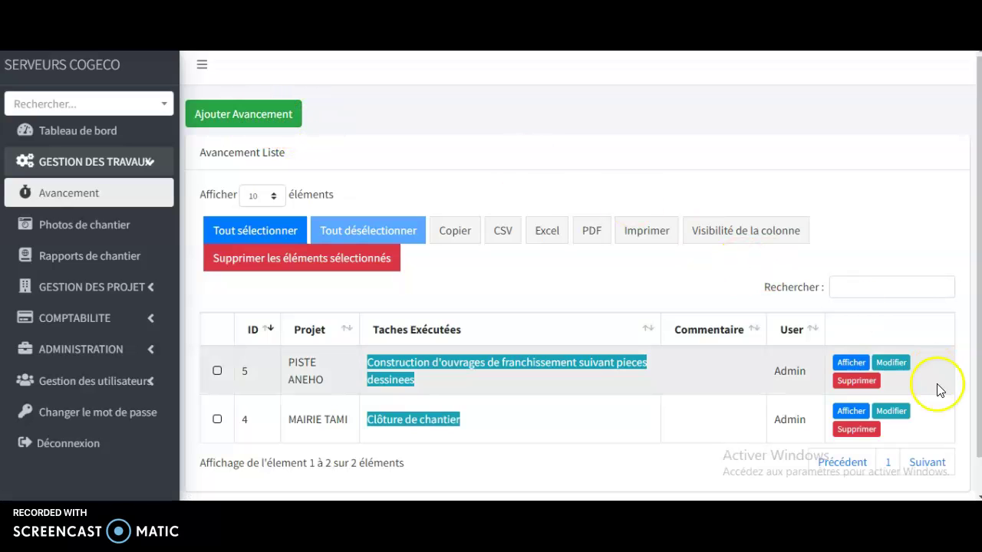
- Delete the PISTE ANEHO and MAIRIE TAMI records from the Avancement list, confirming each deletion
left_click(859, 384)
left_click(556, 89)
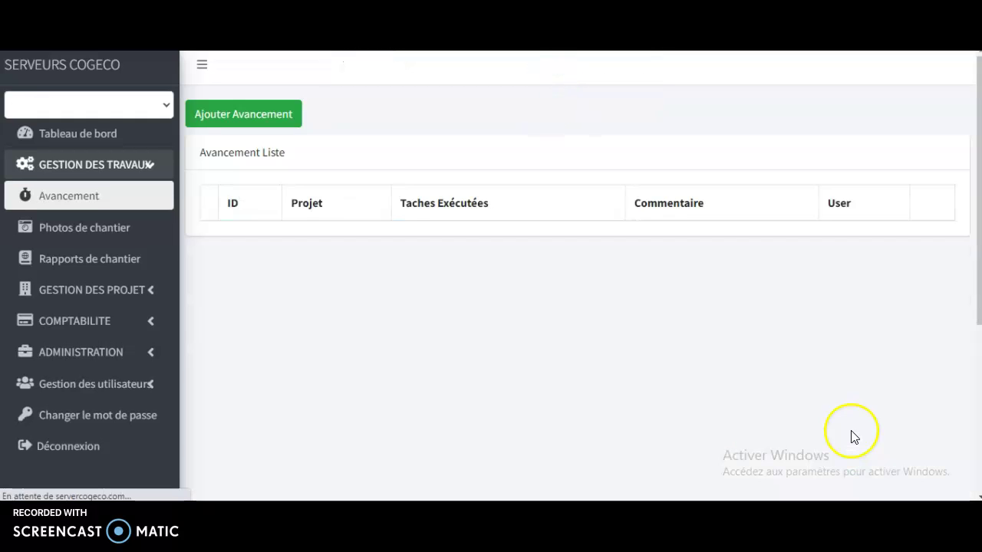
left_click(889, 363)
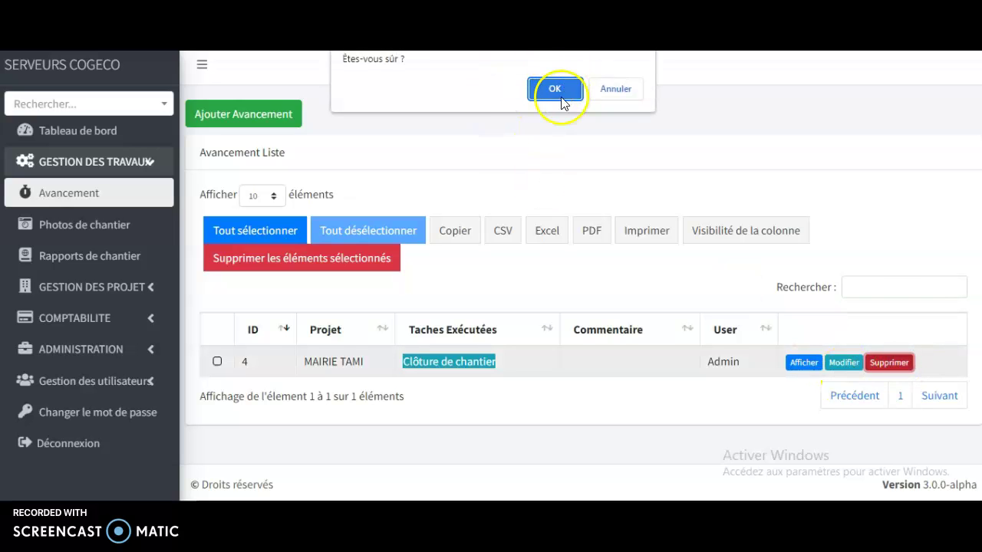
left_click(556, 91)
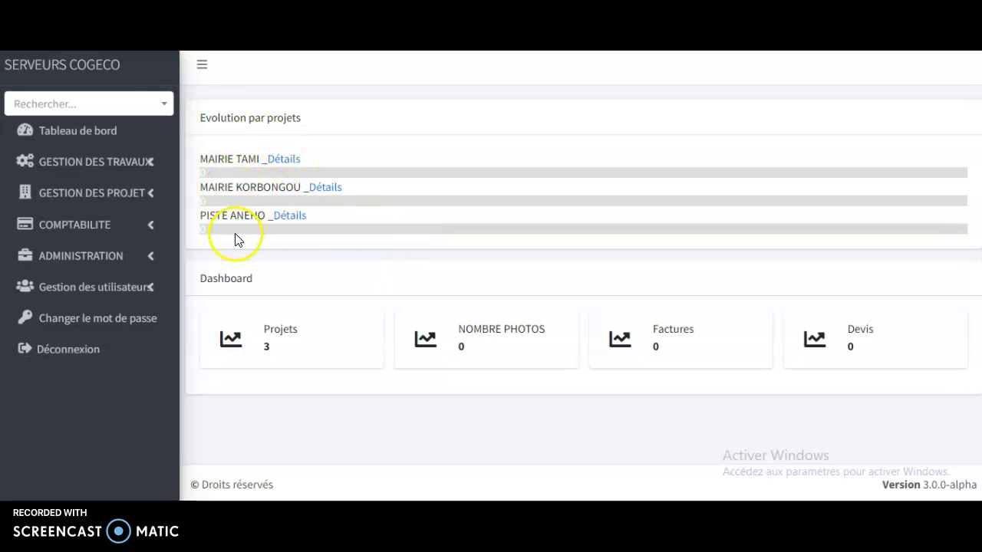
- Start a new Photos de chantier record and choose MAIRIE KORBONGOU as its project
left_click(209, 40)
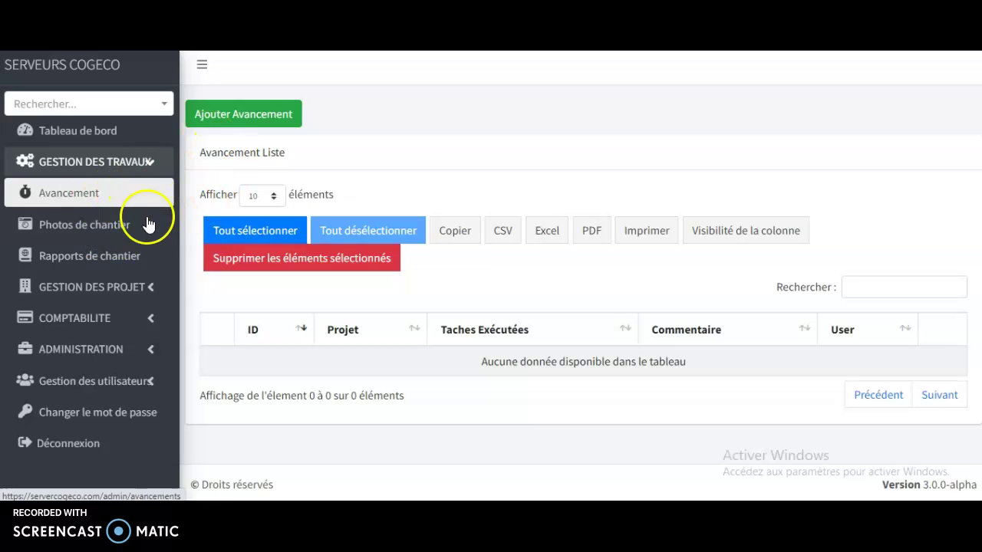
left_click(89, 239)
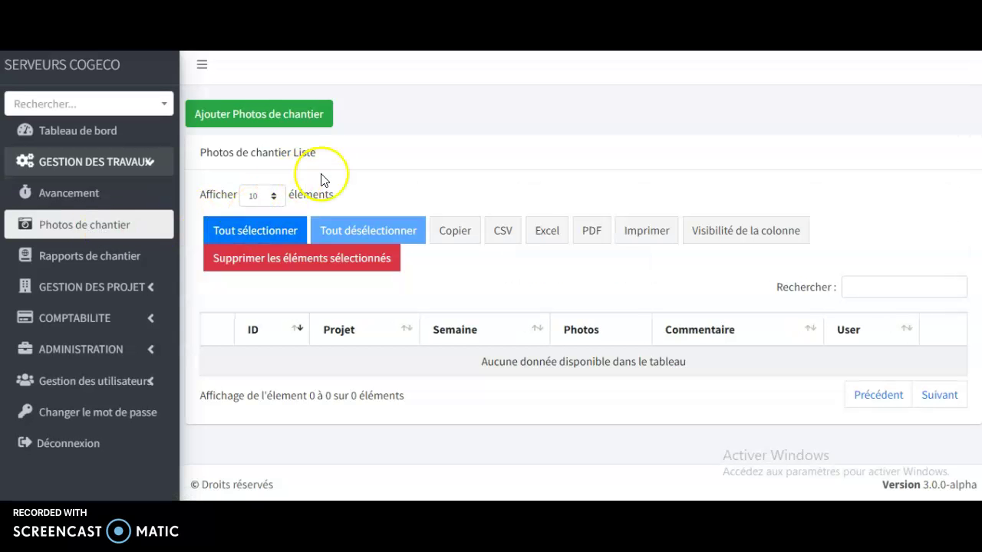
left_click(292, 125)
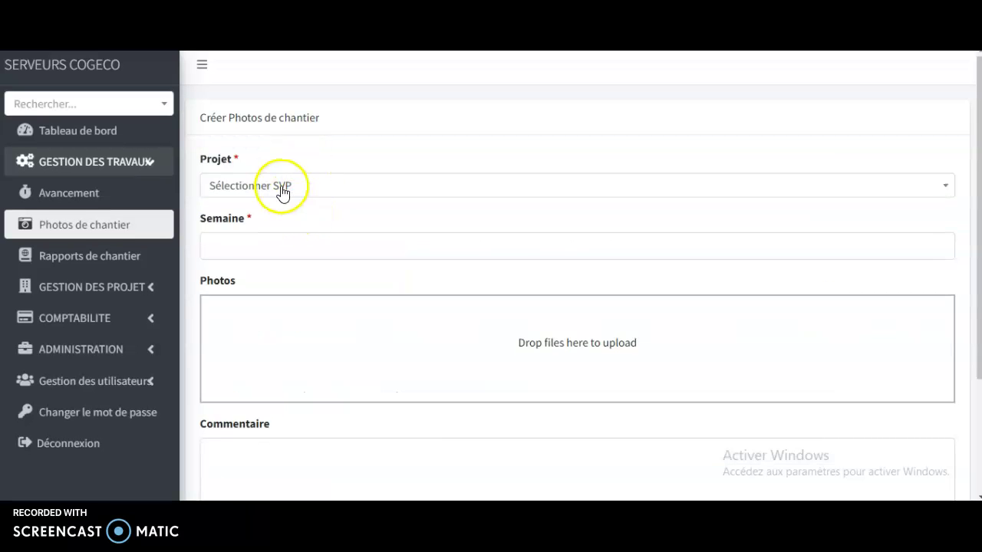
left_click(283, 192)
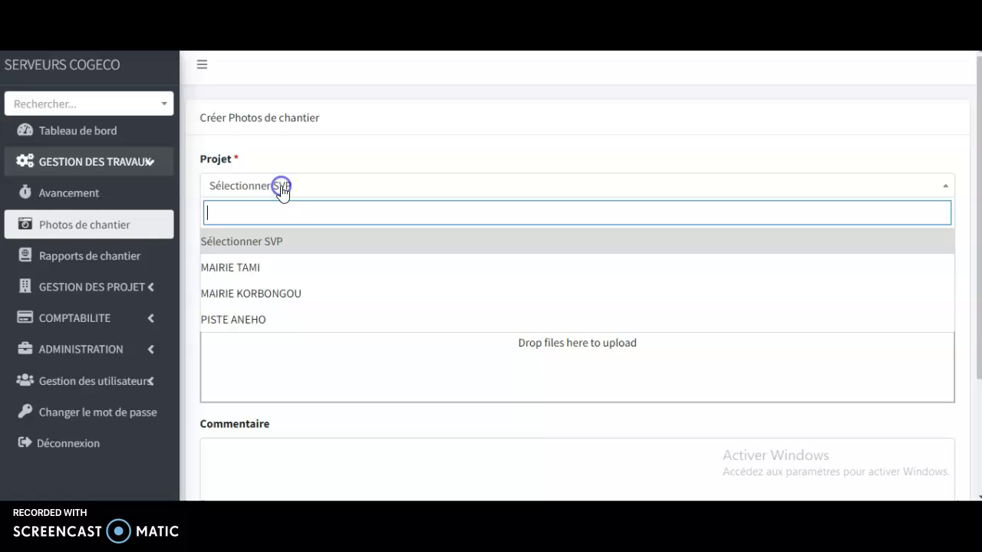
left_click(278, 301)
- Enter "DU 07 MAI AU 27 MAI" as the week of the site photos record
left_click(278, 262)
left_click(288, 244)
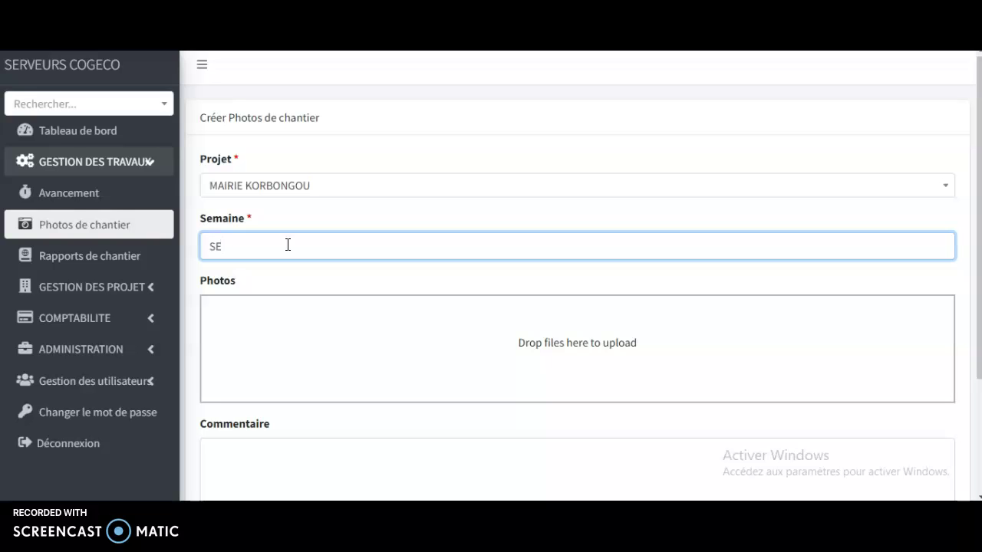
type("SE")
key("BackSpace")
type("DU 07 MAI")
type("AIS")
- Upload the image FILANOZONE_page-0001.jpg from the Téléchargements folder to the record's photos
left_click(434, 355)
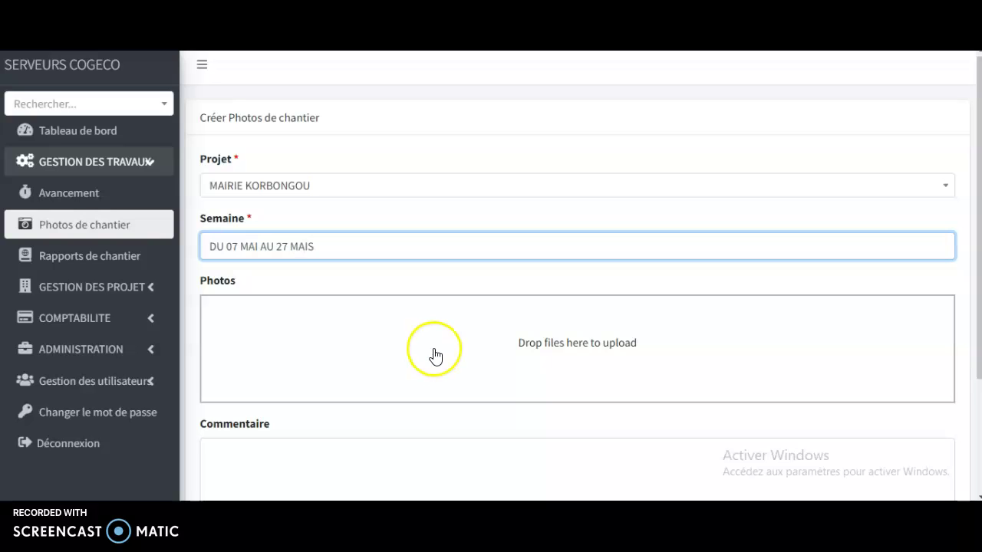
left_click(411, 348)
left_click(485, 349)
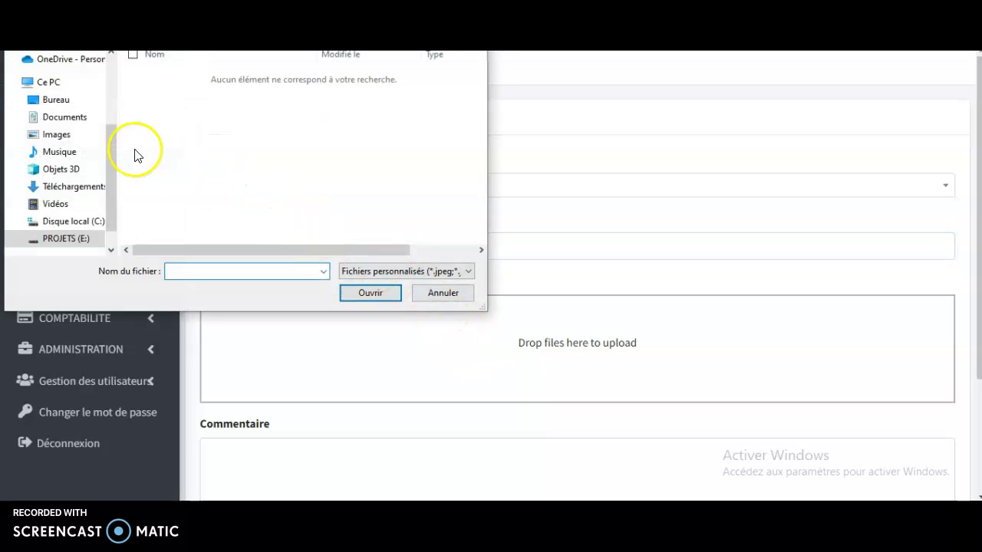
left_click(100, 187)
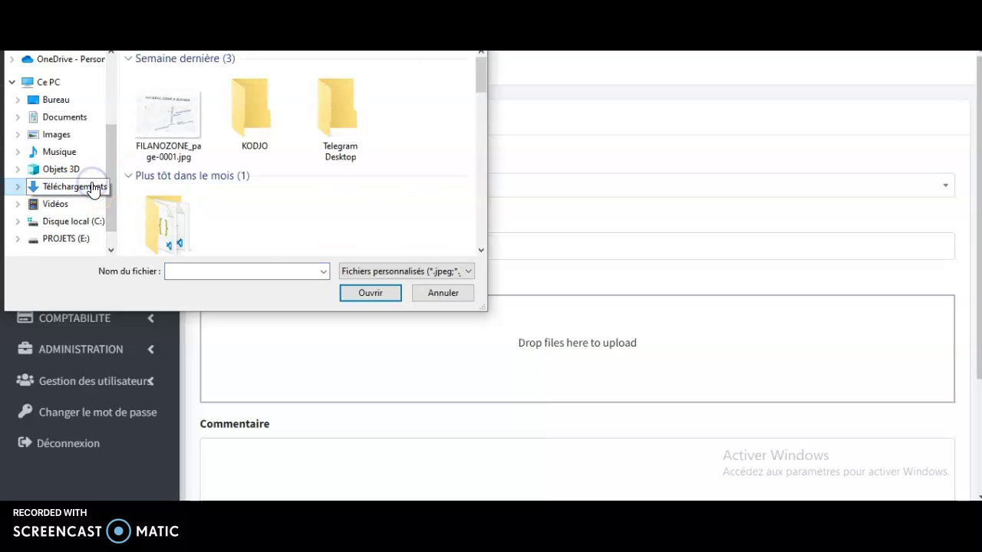
double_click(169, 115)
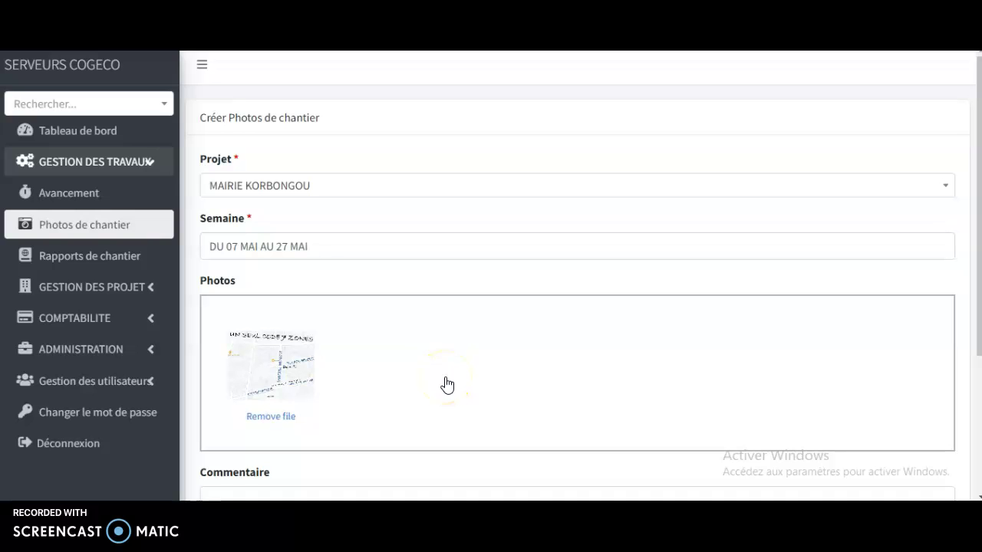
- Add frame.png from the Téléchargements folder as a second photo of the record
left_click(620, 345)
left_click(465, 371)
left_click(481, 239)
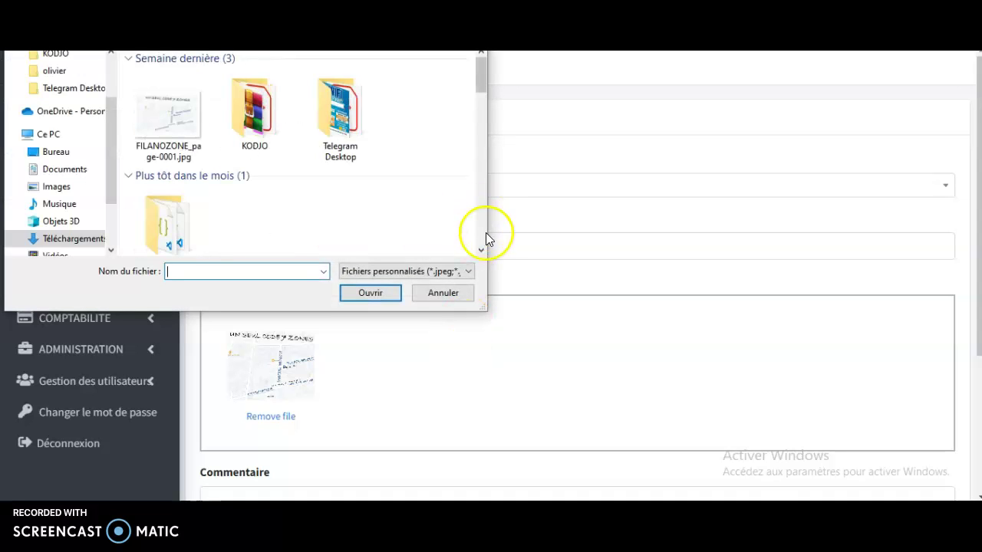
left_click(481, 250)
left_click(480, 252)
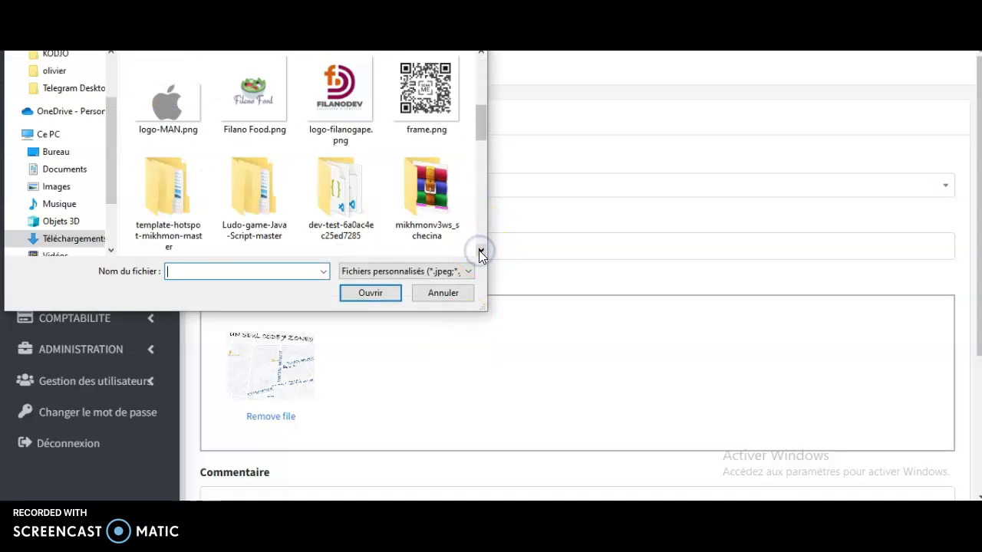
left_click(405, 110)
double_click(405, 110)
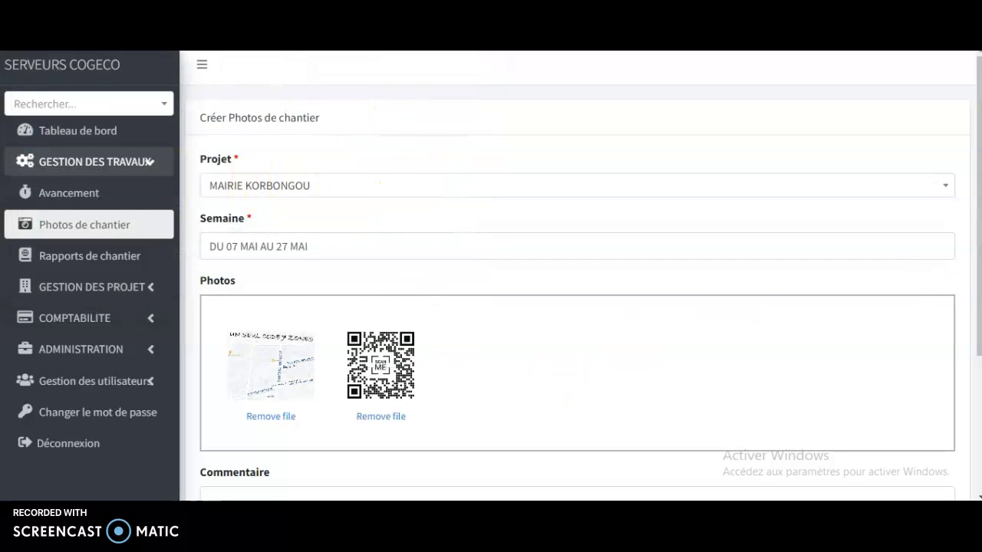
scroll(979, 361, "down", 3)
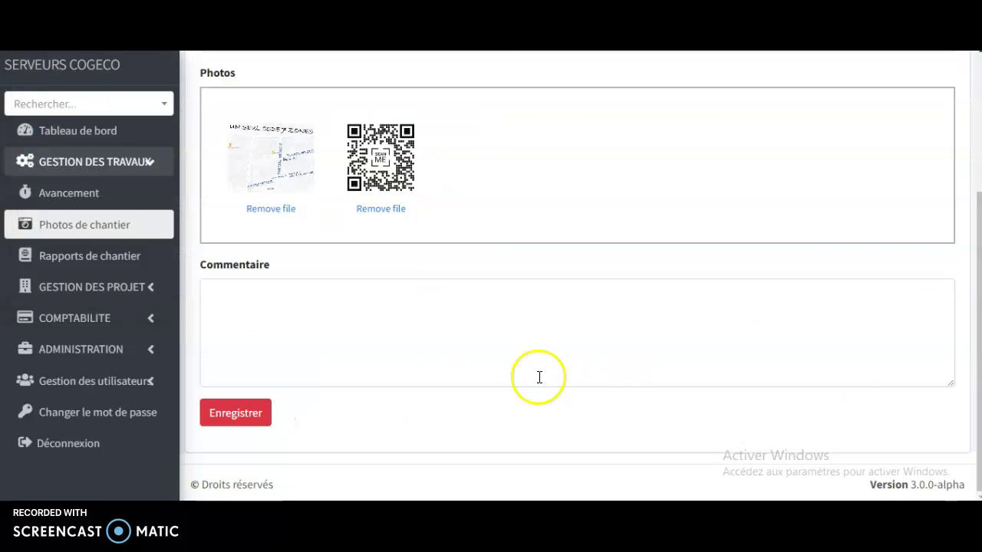
- Save the new site photos record without a comment and open the Photos de chantier list
left_click(256, 424)
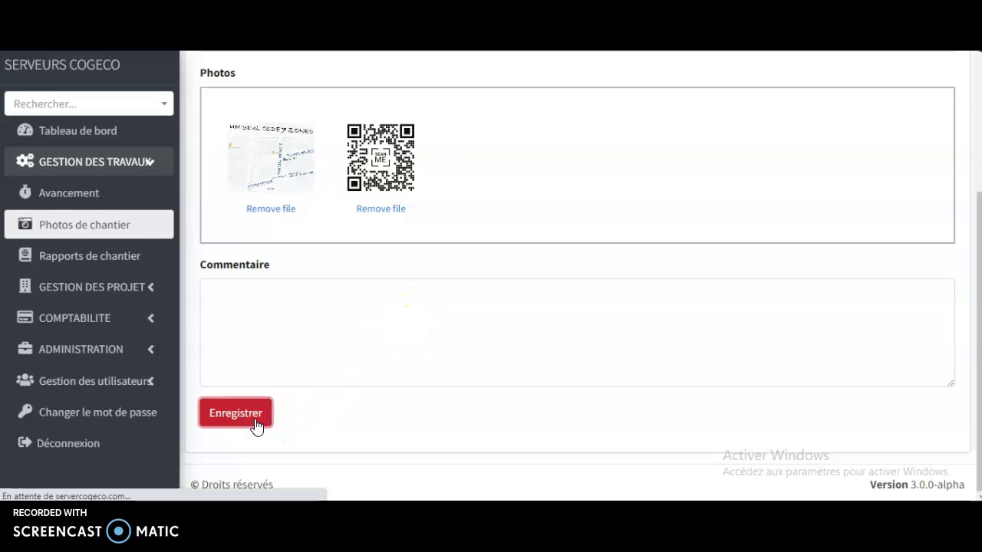
left_click(256, 425)
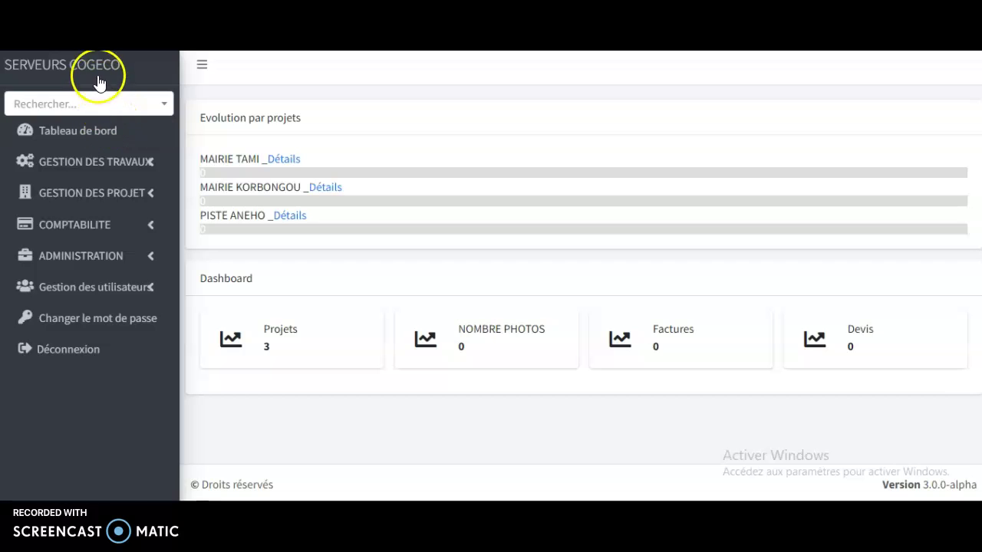
left_click(115, 175)
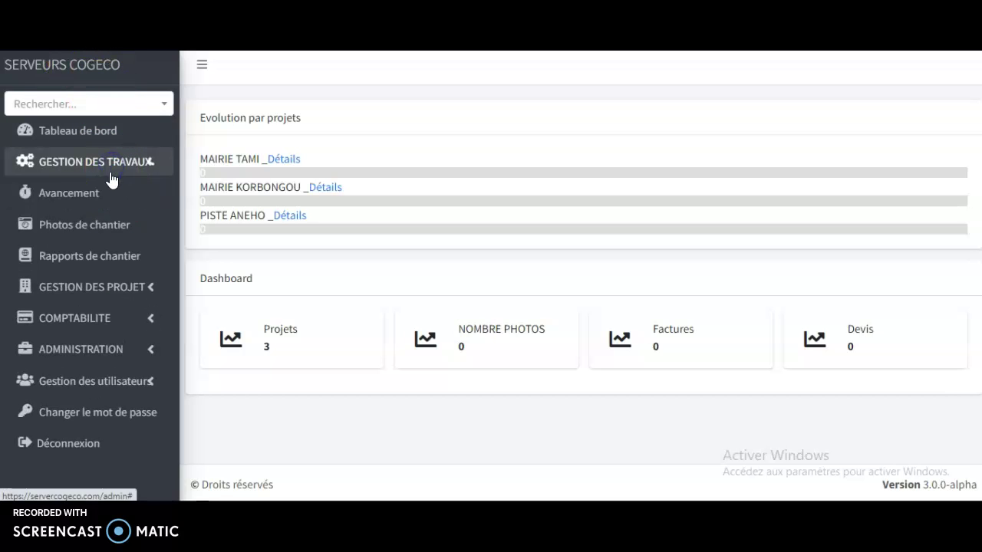
left_click(90, 235)
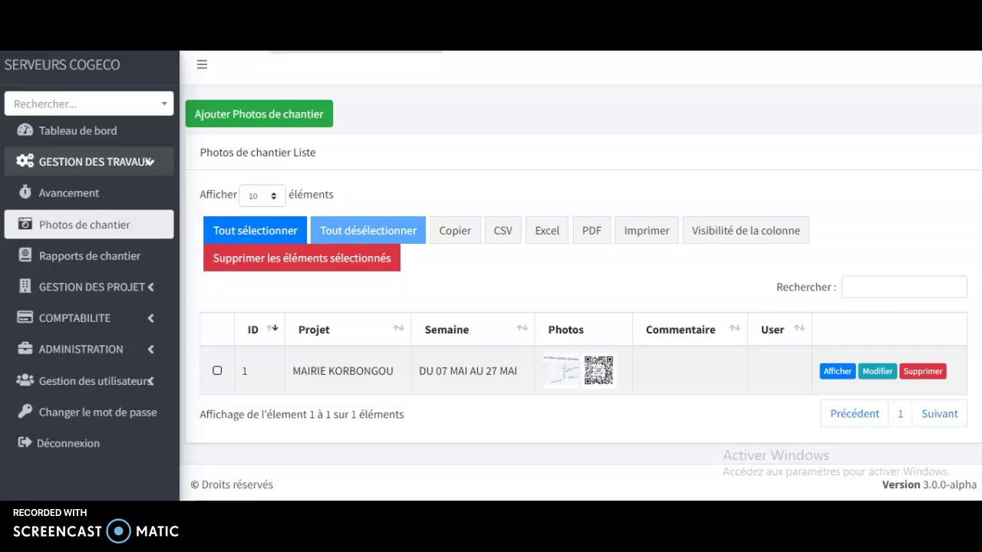
- View the first photo of the MAIRIE KORBONGOU record at full size, then return to the Photos de chantier list
left_click(574, 381)
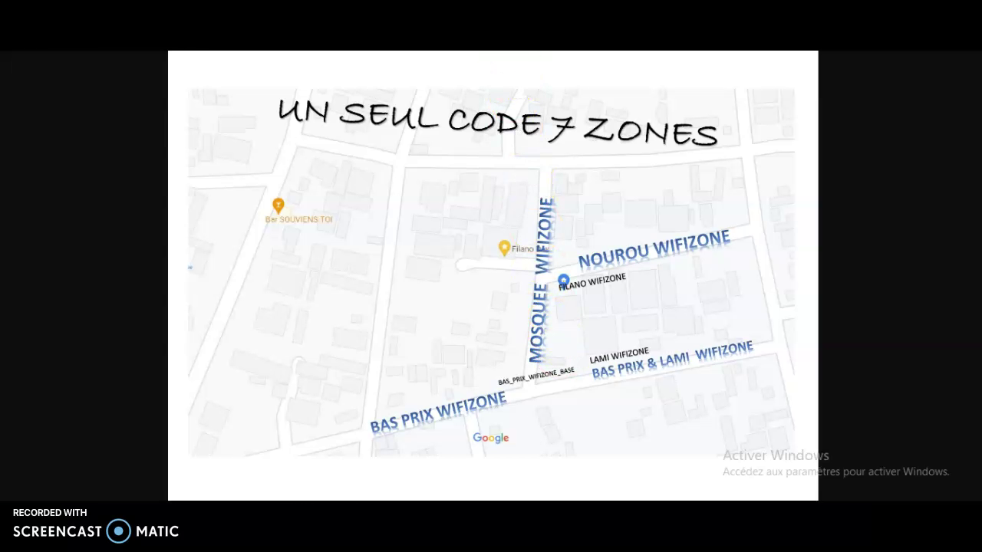
key("ctrl+w")
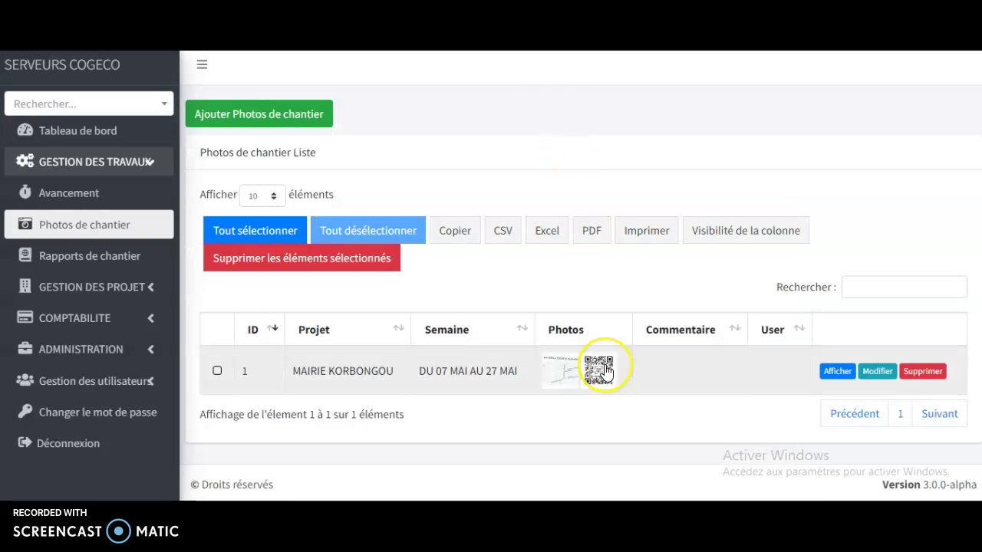
left_click(290, 121)
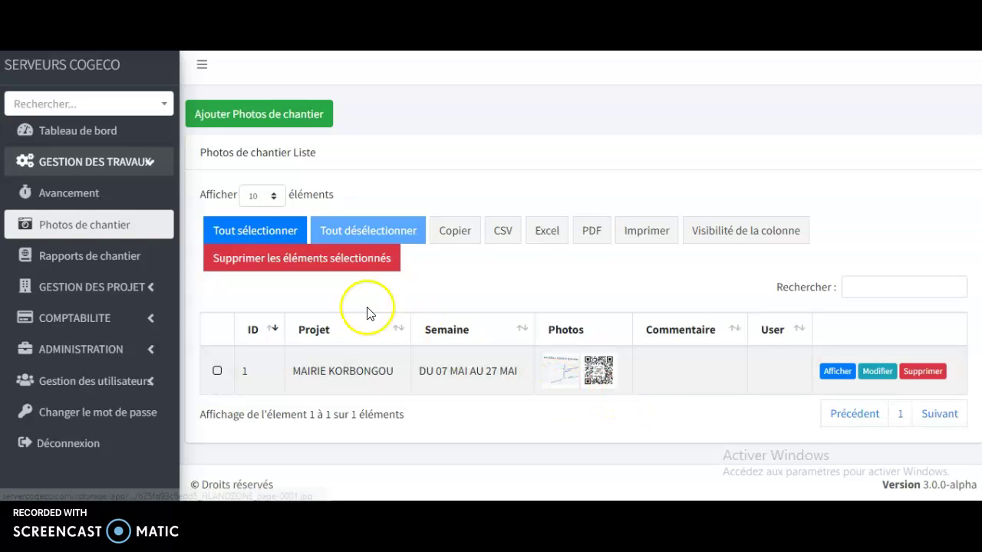
- Start a new Rapports de chantier record and choose MAIRIE TAMI as its project
left_click(123, 264)
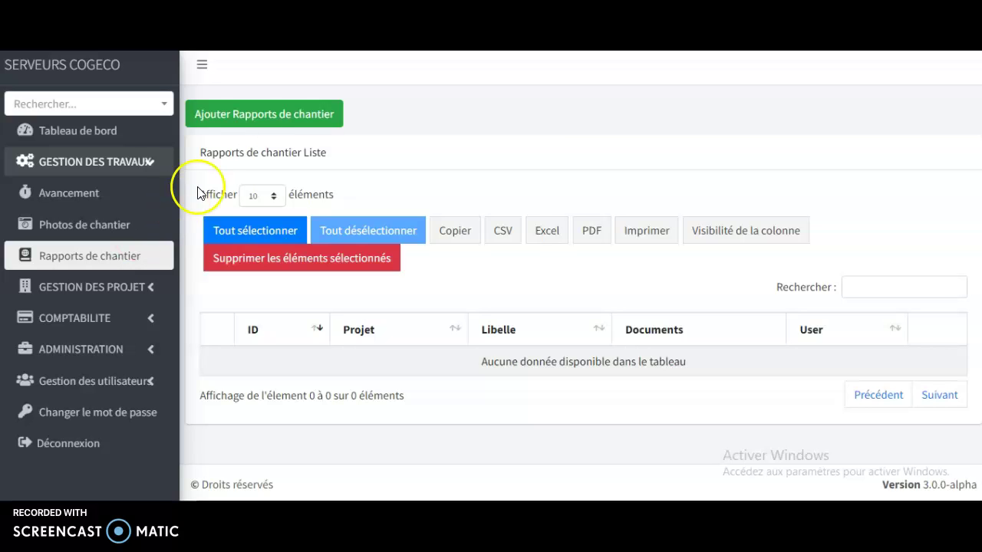
left_click(262, 119)
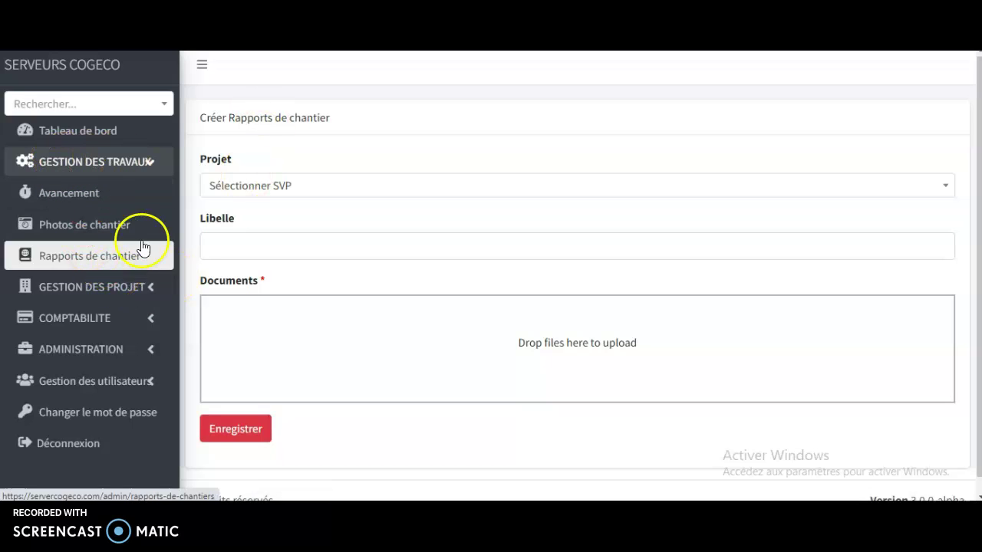
left_click(289, 187)
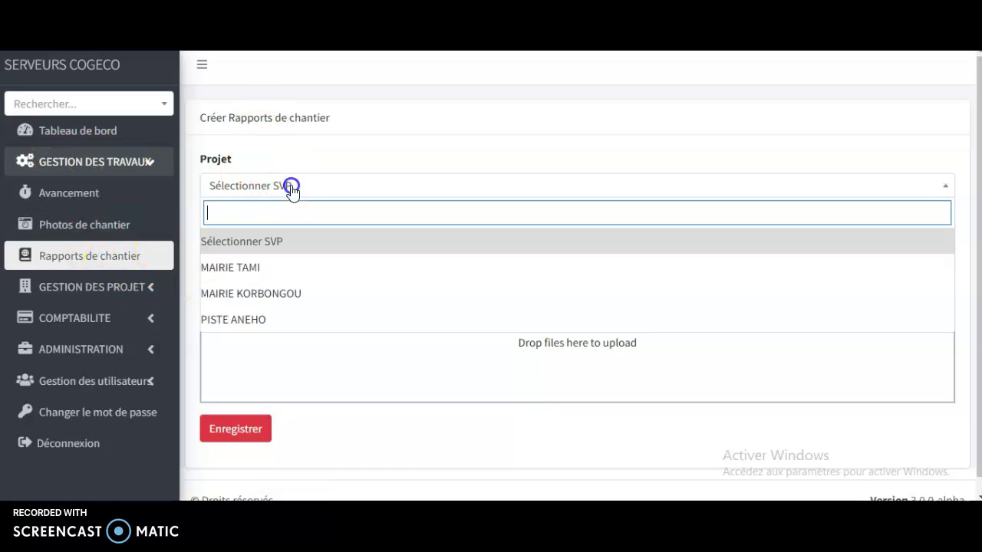
left_click(285, 267)
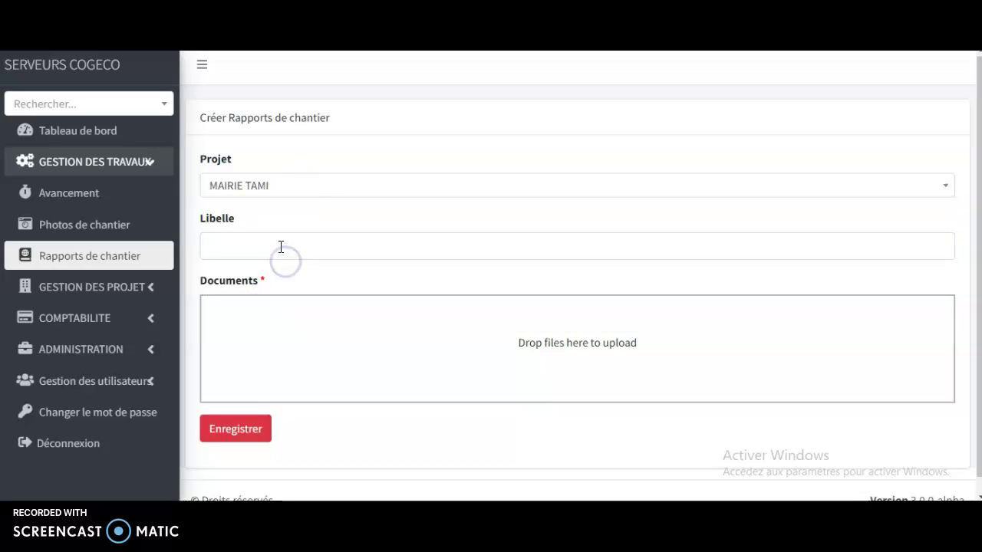
left_click(341, 384)
left_click(150, 163)
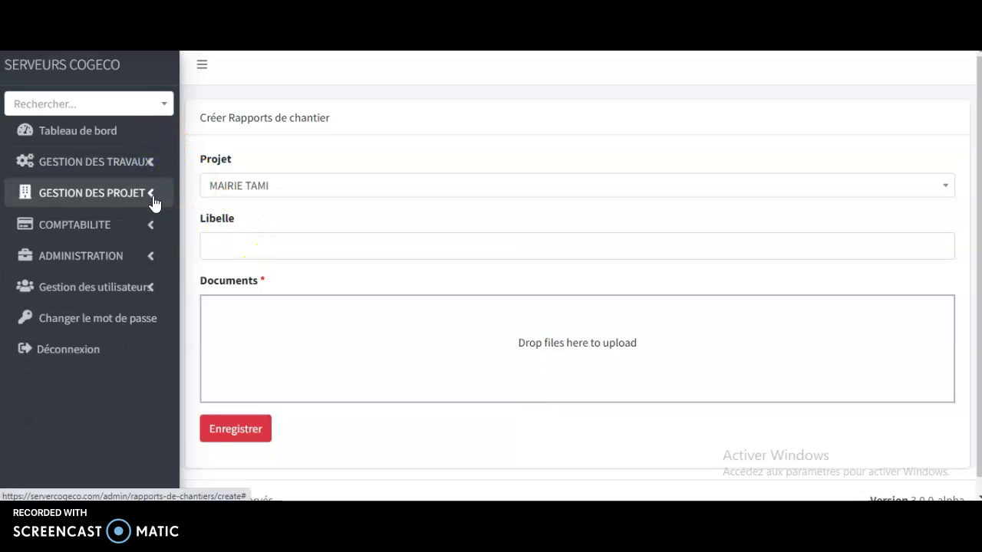
left_click(142, 196)
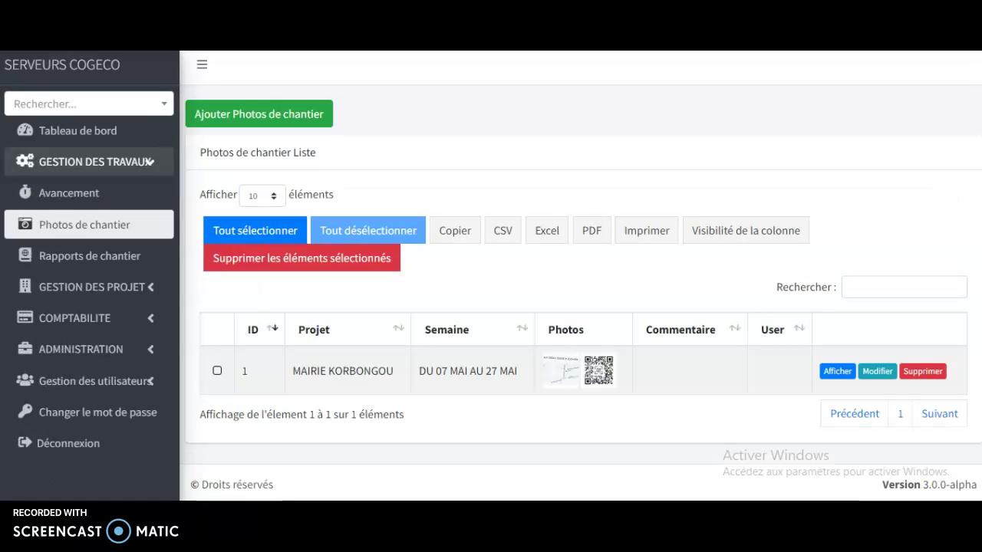
- Delete the MAIRIE KORBONGOU record from the Photos de chantier list and return to the site report form
left_click(923, 371)
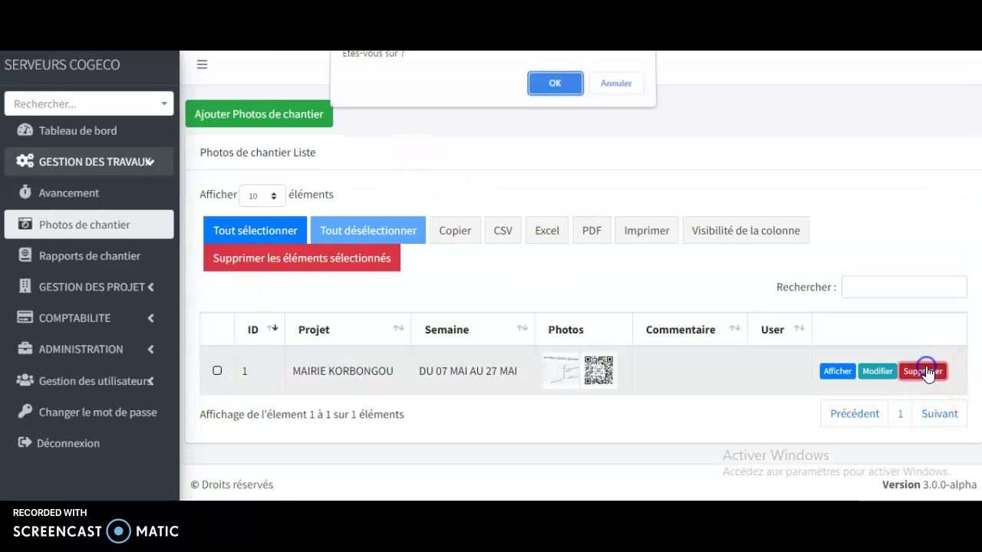
left_click(548, 87)
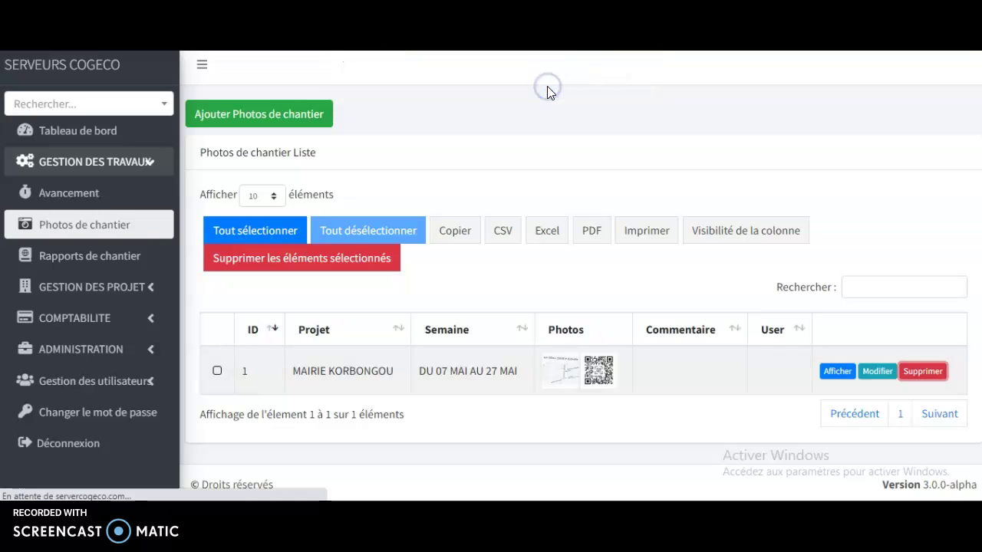
left_click(274, 103)
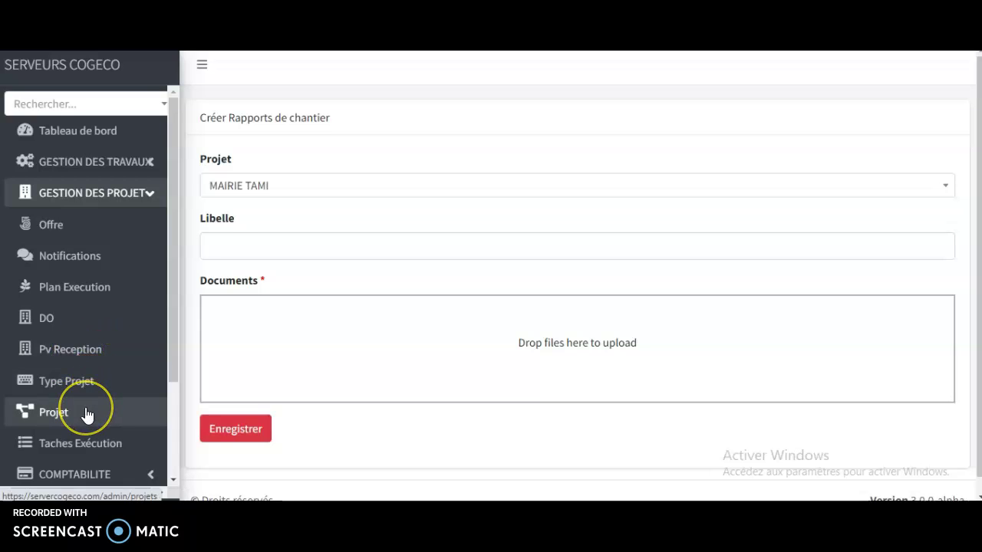
- Look through the project management sections, opening the Offre list and the Type Projet list
left_click(95, 451)
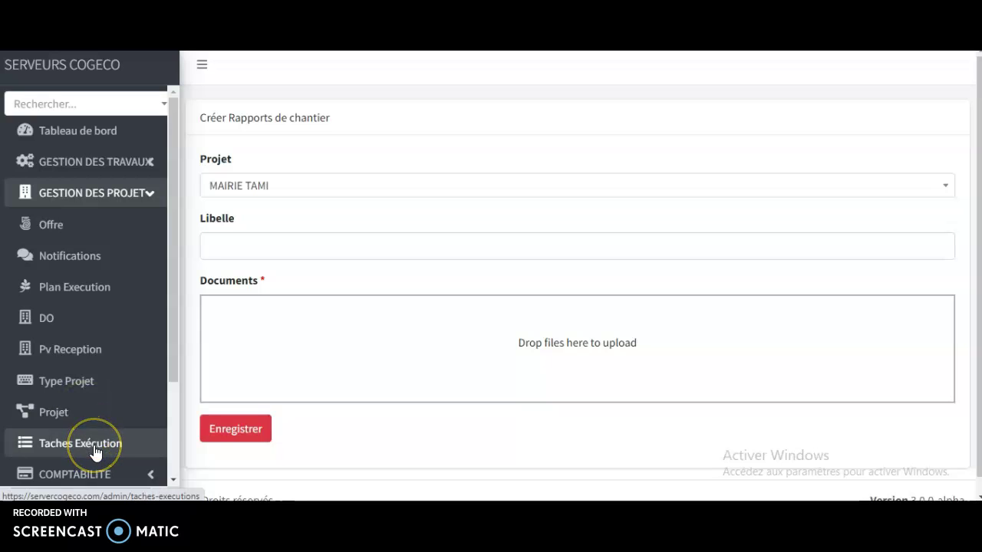
mouse_move(95, 453)
left_mouse_down()
mouse_move(98, 350)
mouse_move(72, 245)
mouse_move(79, 317)
mouse_move(104, 358)
mouse_move(65, 232)
left_mouse_up()
left_click(63, 227)
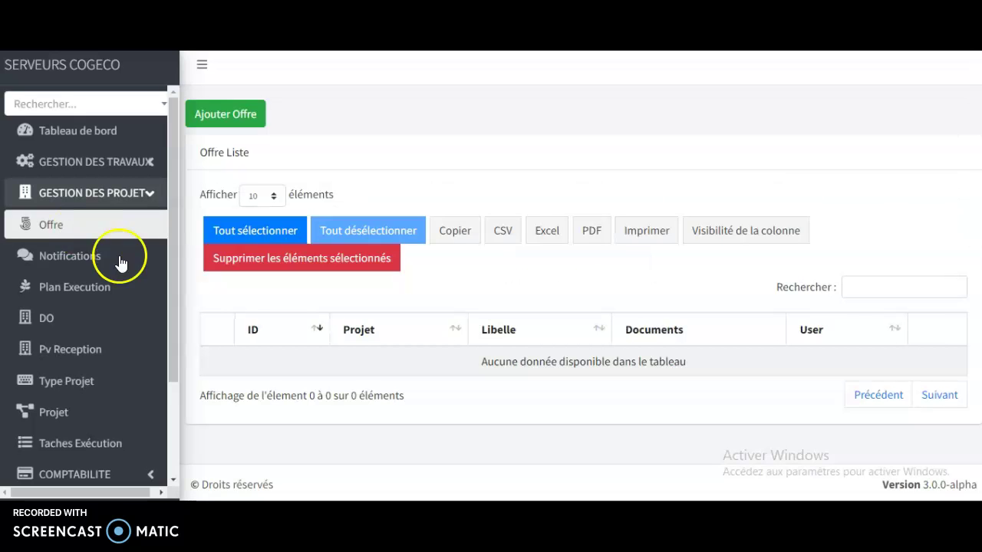
left_click_drag(170, 252, 178, 342)
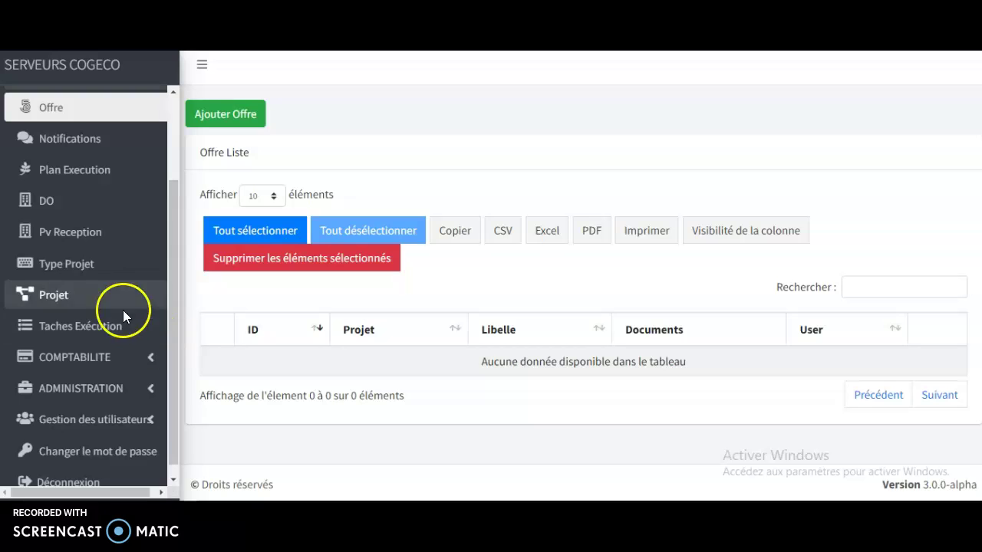
left_click(77, 269)
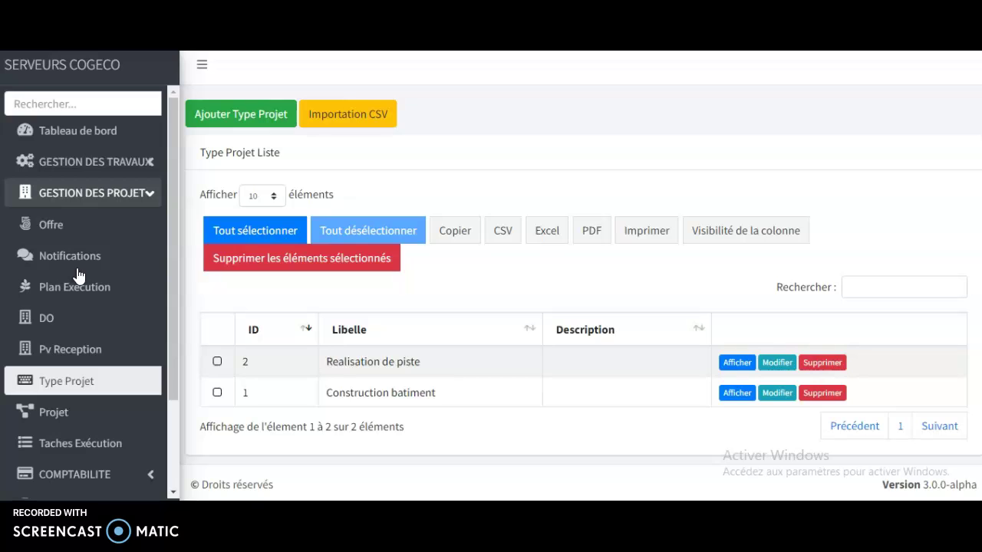
left_click_drag(174, 311, 190, 393)
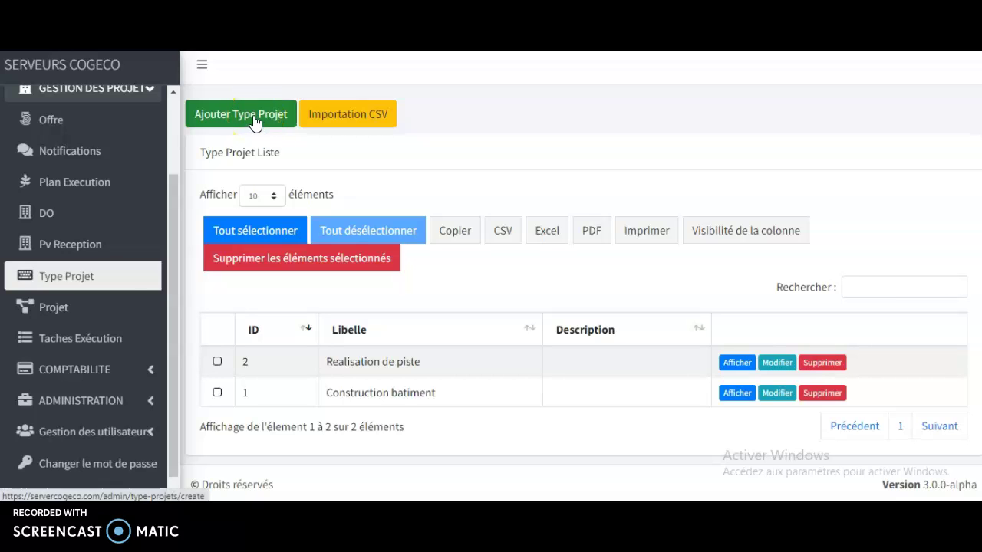
- Start a new record from the Projet list and choose Construction batiment as its project type
left_click(63, 307)
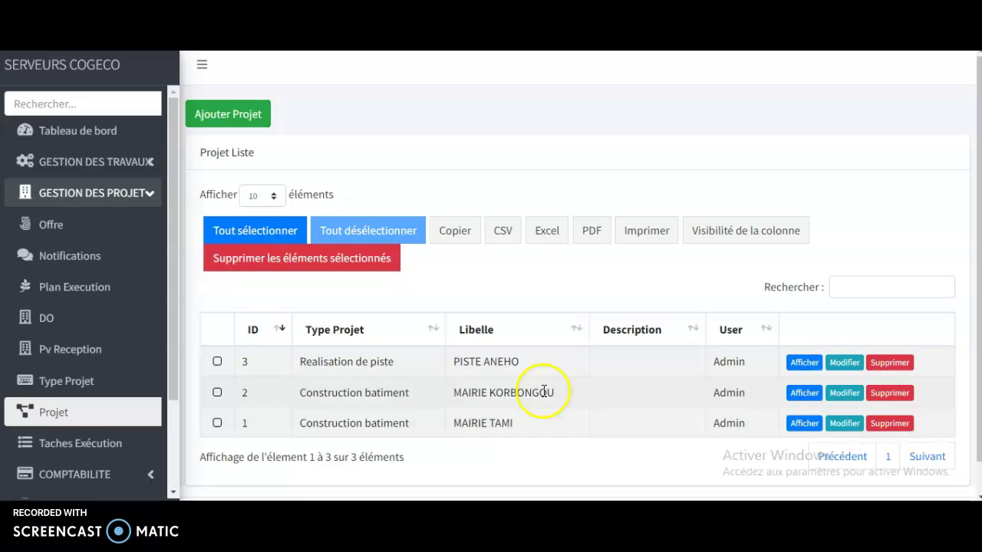
left_click(241, 122)
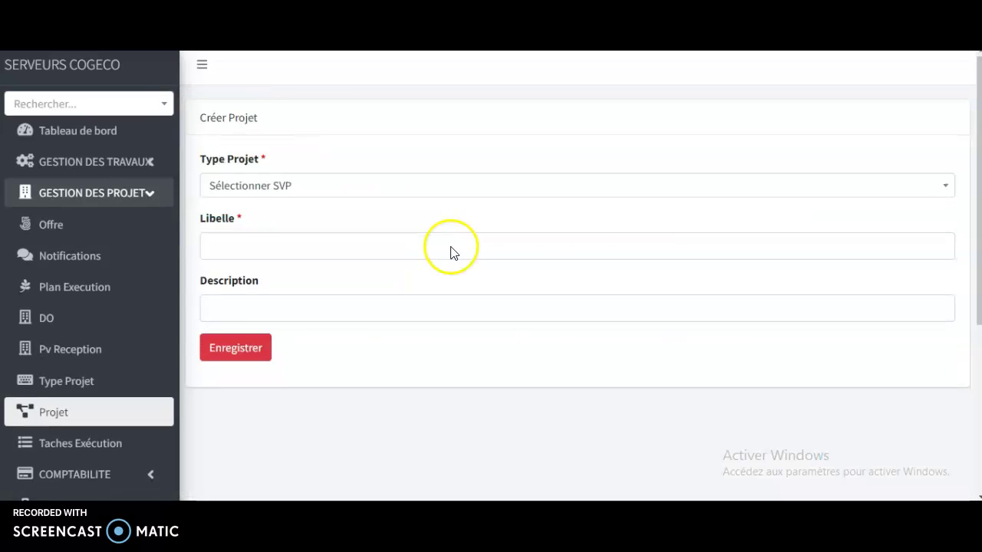
left_click(289, 190)
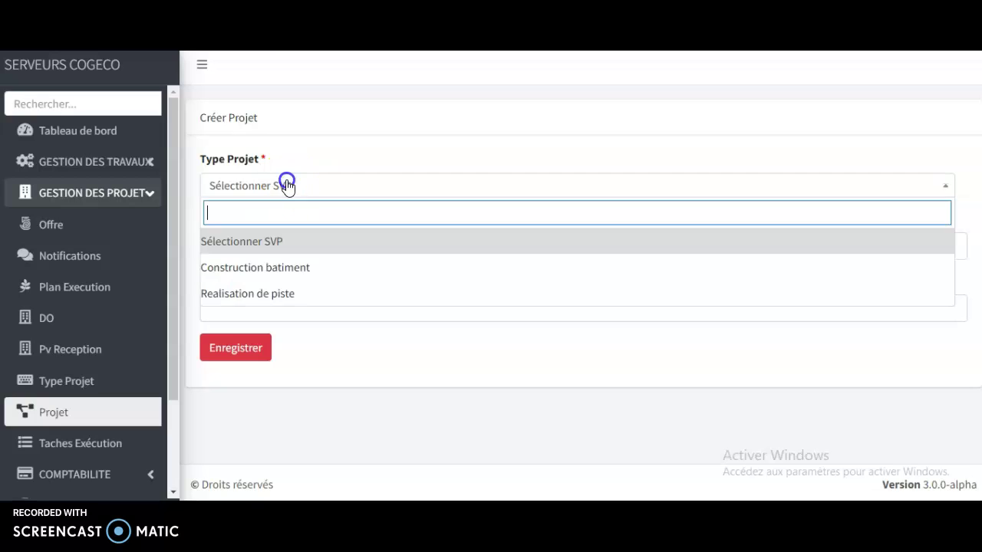
left_click(297, 269)
left_click(279, 238)
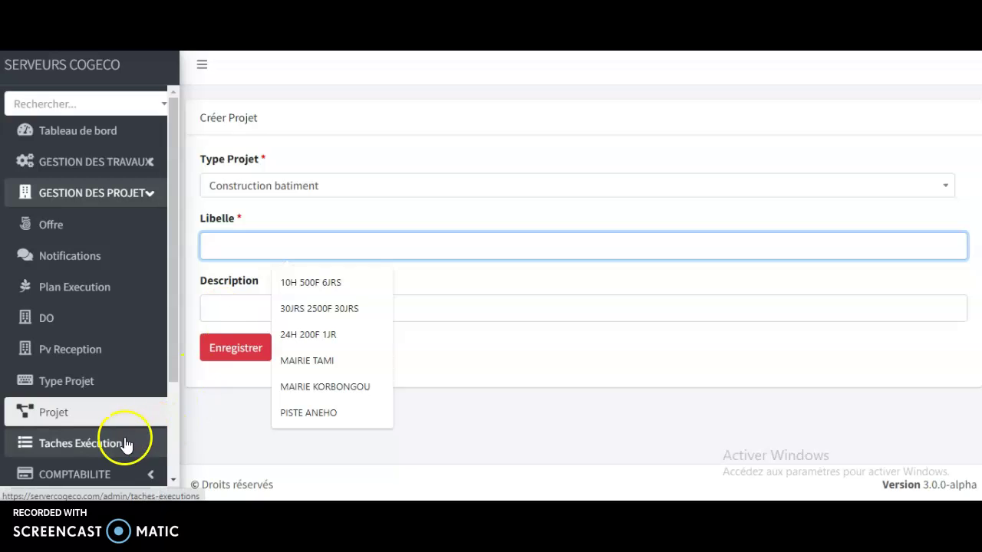
- Open the Taches Exécution list, search it for "pist" and examine the matching tasks and their ratios
left_click(100, 445)
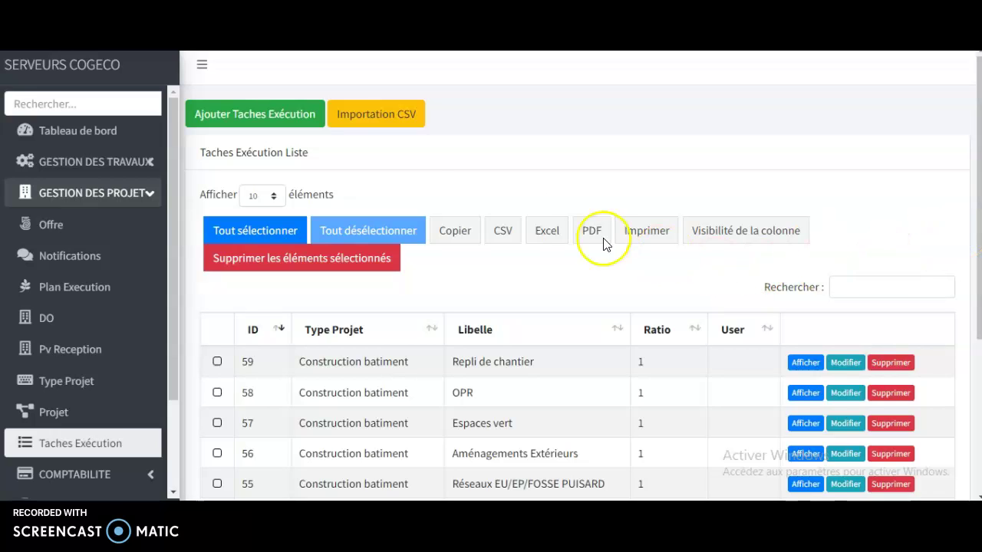
left_click(850, 290)
type("pl")
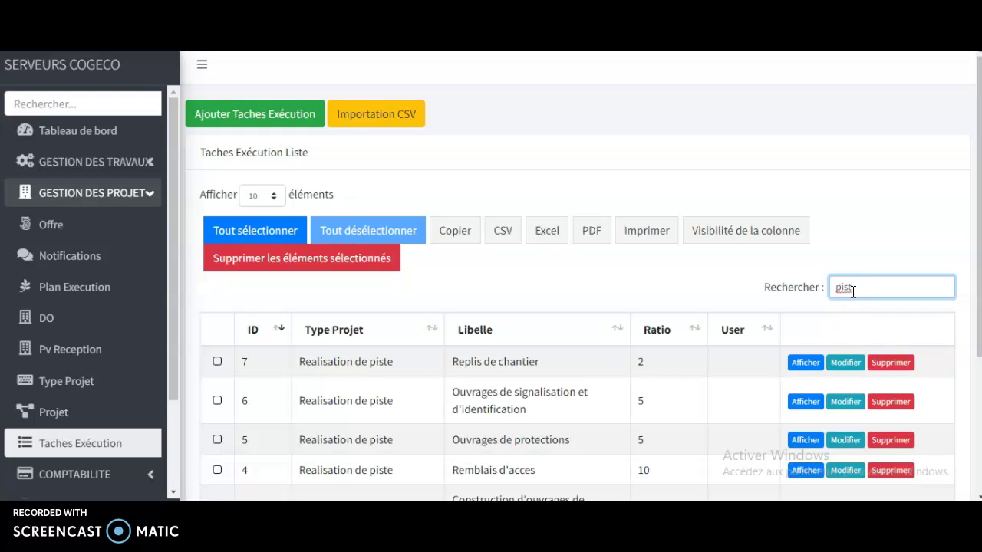
left_click(865, 324)
left_click(660, 296)
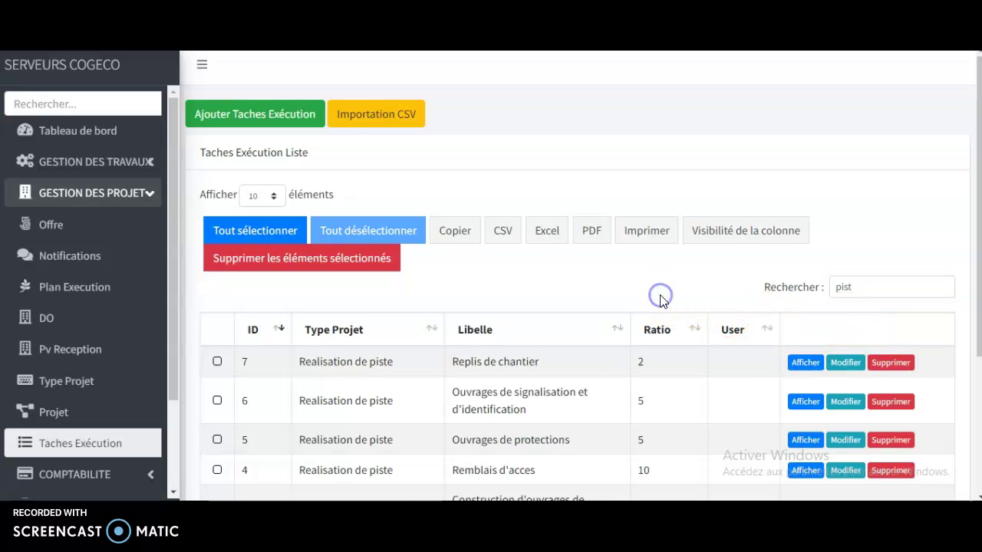
scroll(663, 301, "down", 2)
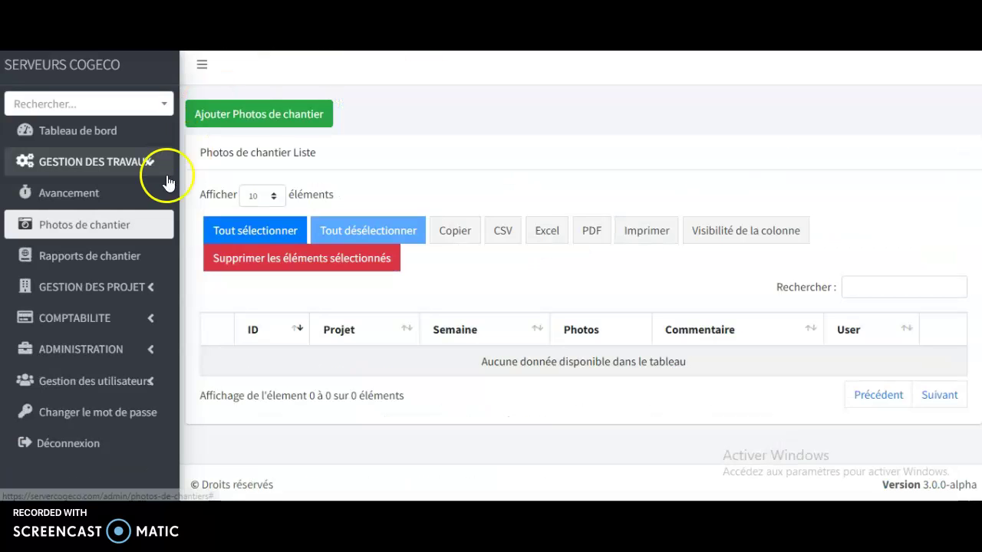
- Start a new Avancement record for the project PISTE ANEHO with Travaux de terrassement as its executed task
left_click(108, 193)
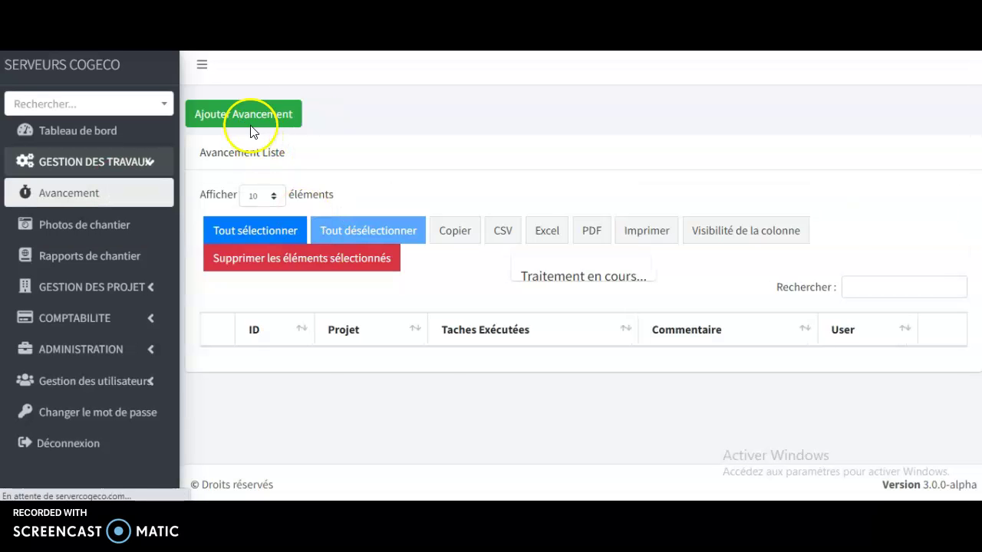
left_click(245, 119)
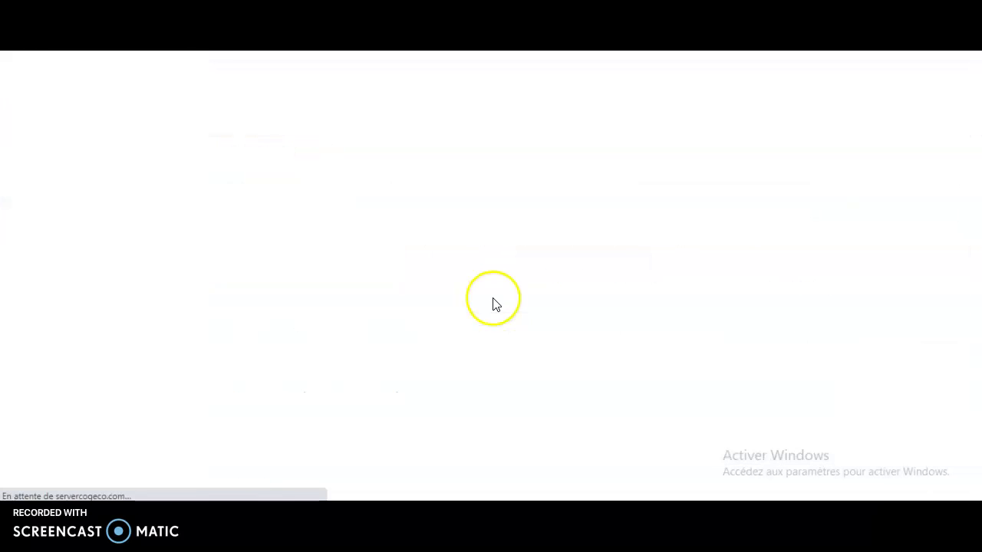
left_click(279, 186)
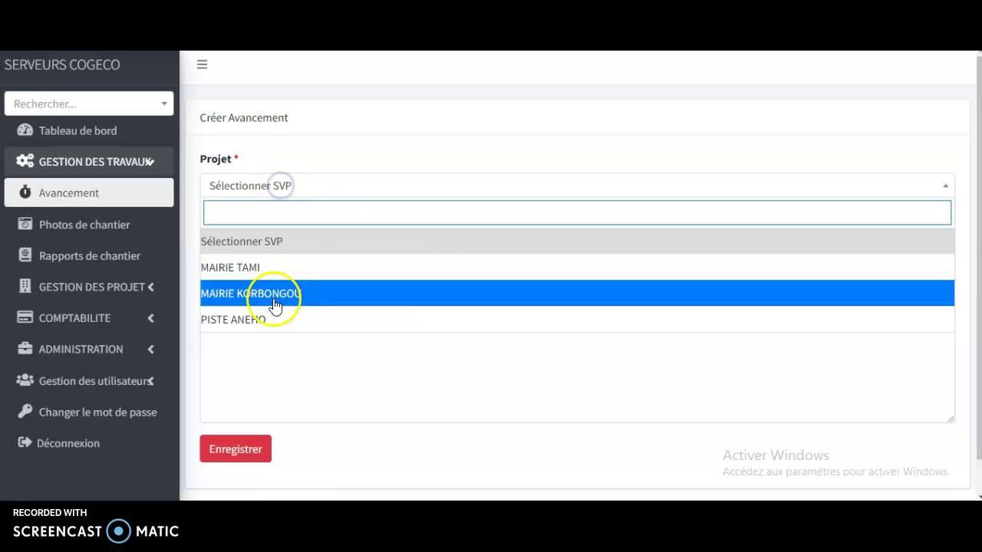
left_click(254, 321)
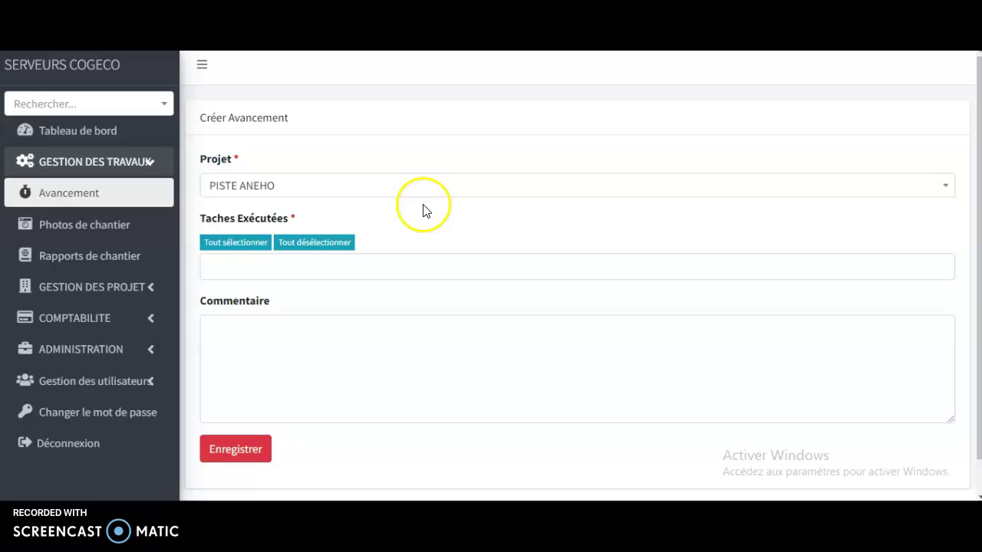
left_click(263, 266)
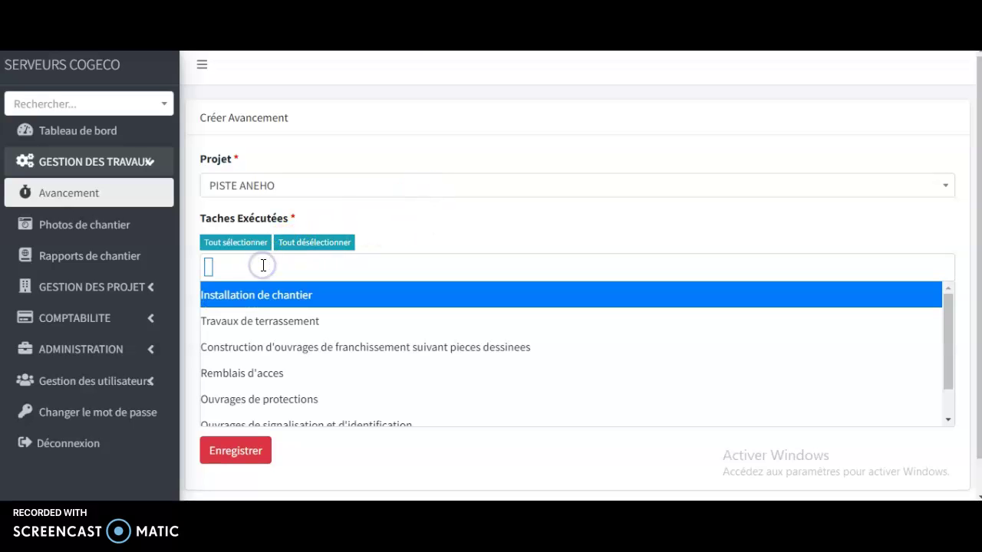
left_click(285, 322)
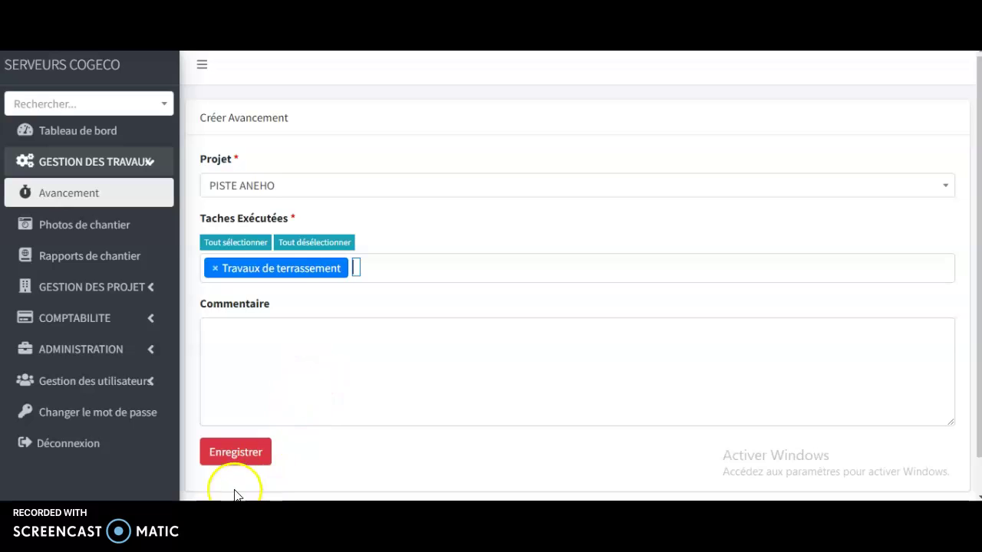
- Save the PISTE ANEHO Avancement record and open the dashboard in a separate browser tab
left_click(231, 460)
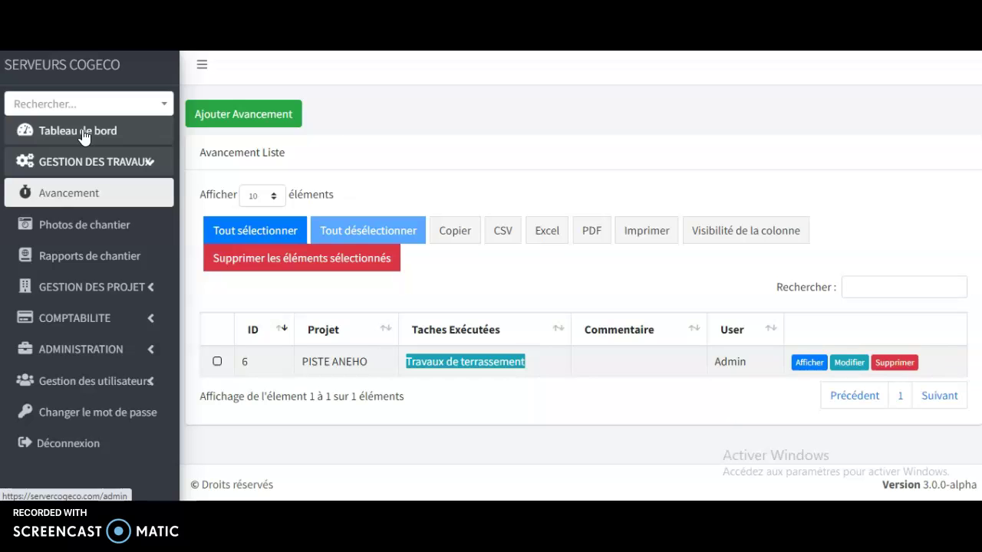
right_click(83, 132)
left_click(102, 137)
left_click(439, 52)
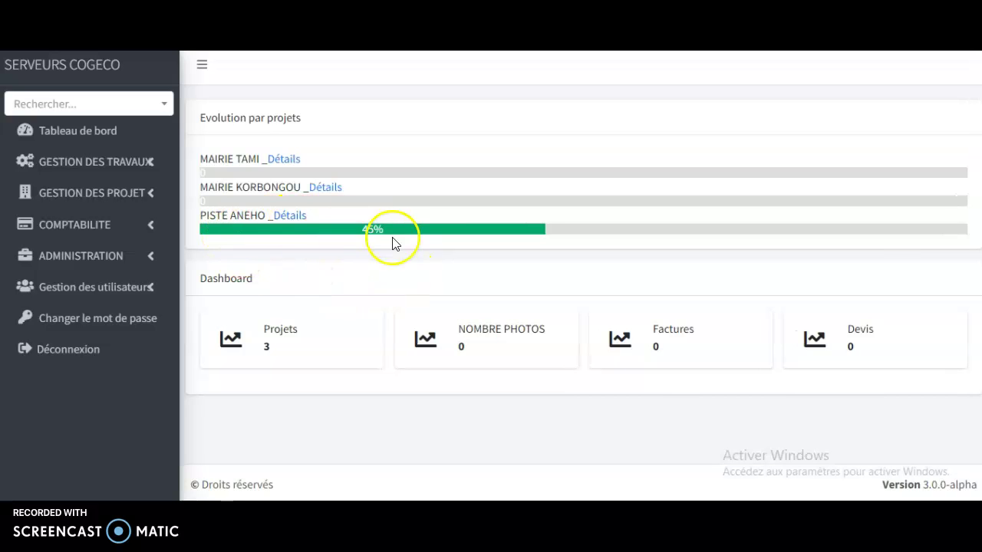
- Compare the PISTE ANEHO evolution on the dashboard with the executed task in the Avancement list and its ratio in the Taches Exécution list
key("ctrl+shift+Tab")
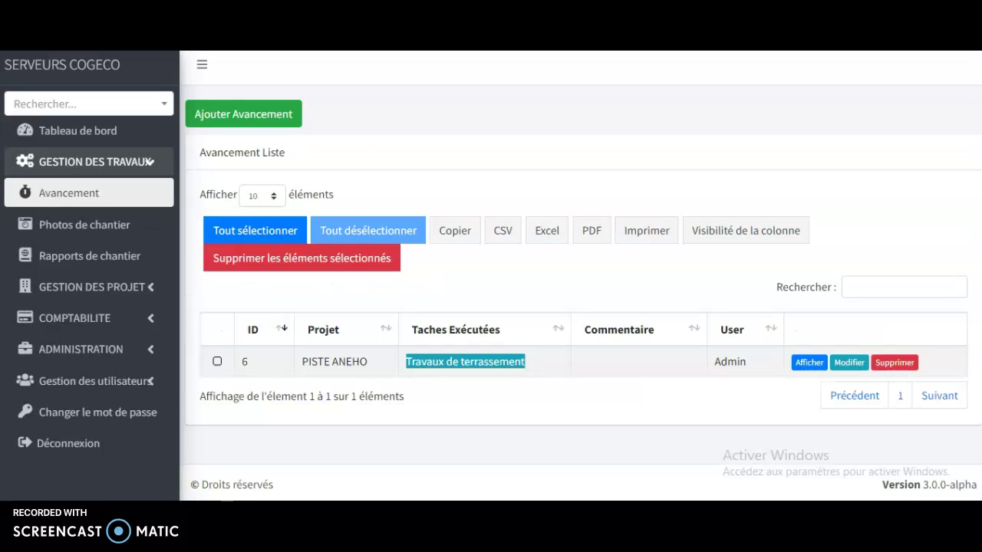
key("ctrl+shift+Tab")
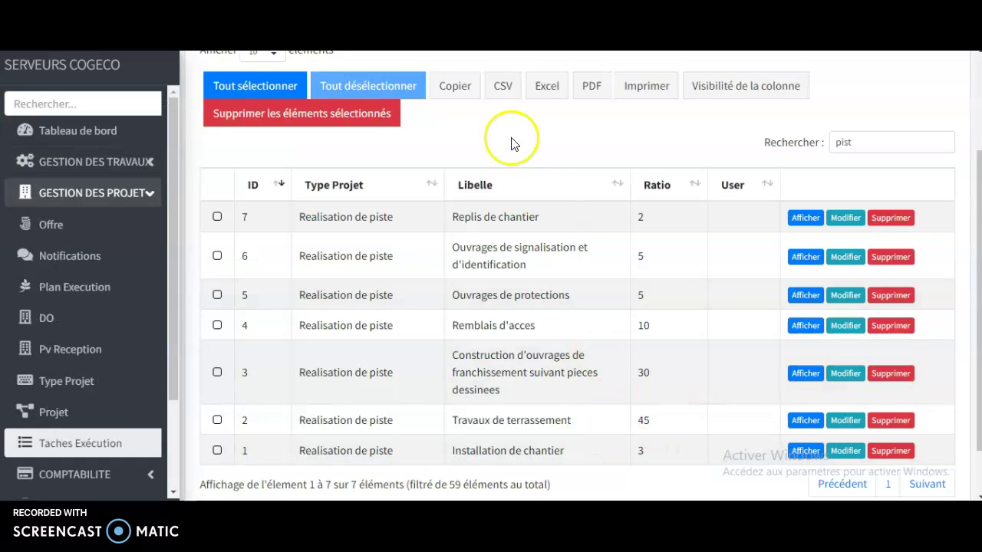
key("ctrl+shift+Tab")
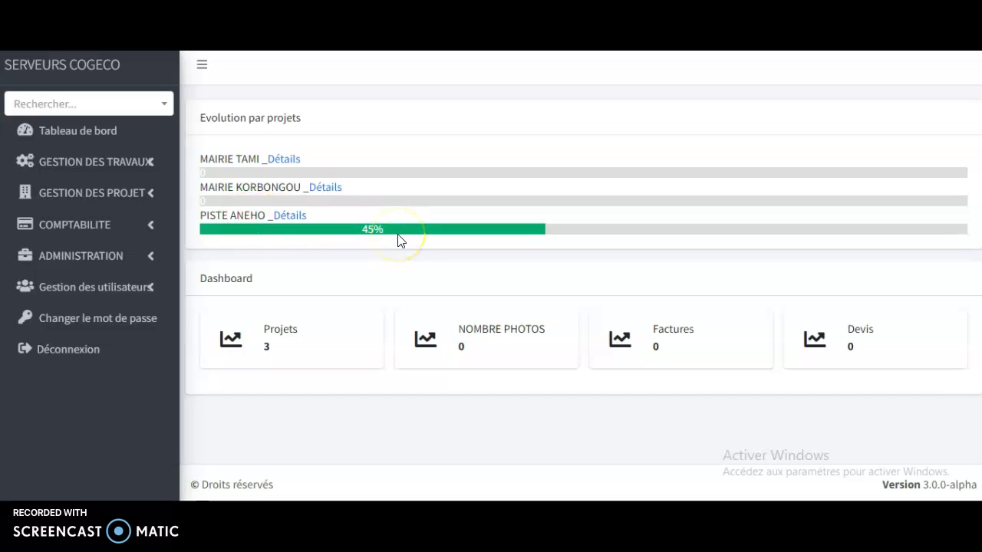
key("ctrl+shift+Tab")
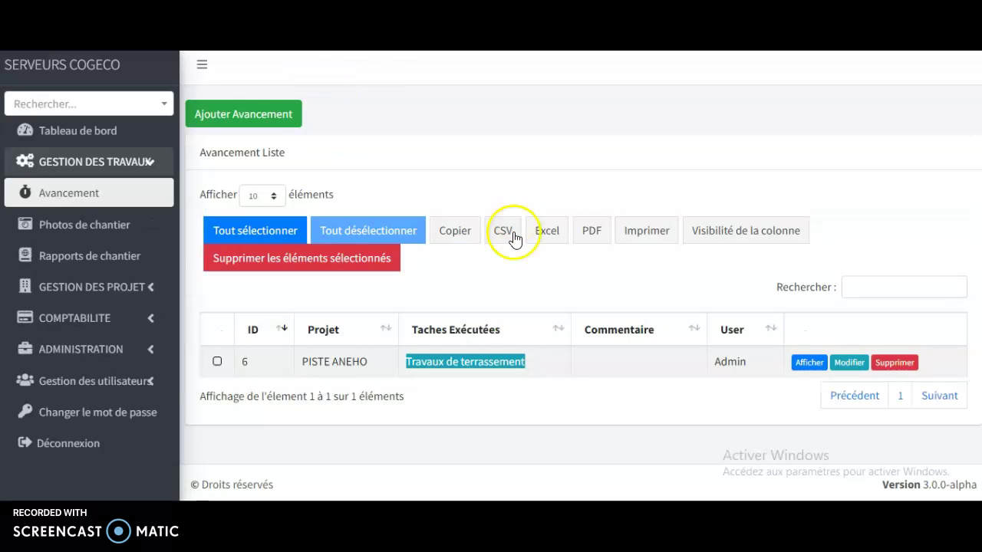
key("ctrl+shift+Tab")
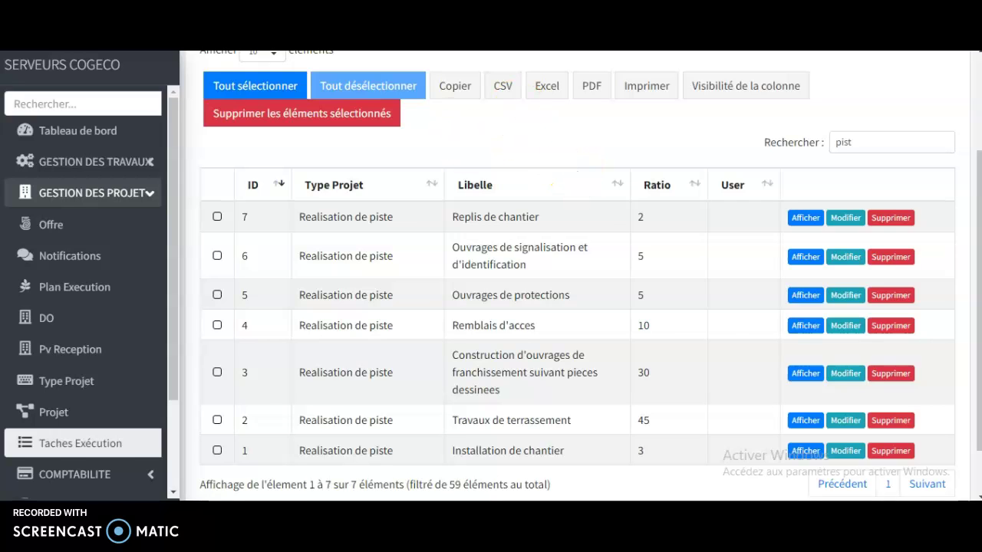
key("ctrl+Tab")
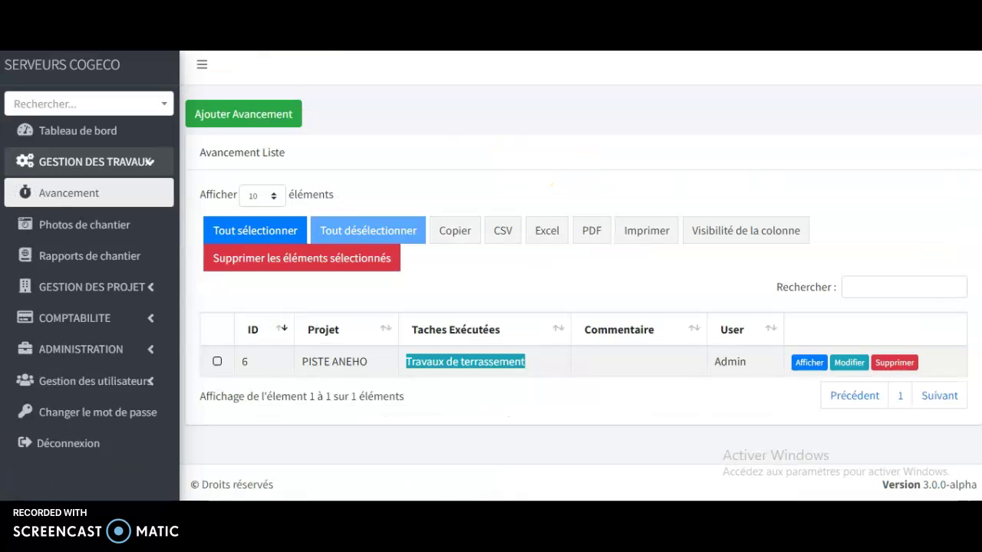
- Add and save an Avancement for PISTE ANEHO with Construction d'ouvrages de franchissement suivant pieces dessinees as its executed task
left_click(240, 115)
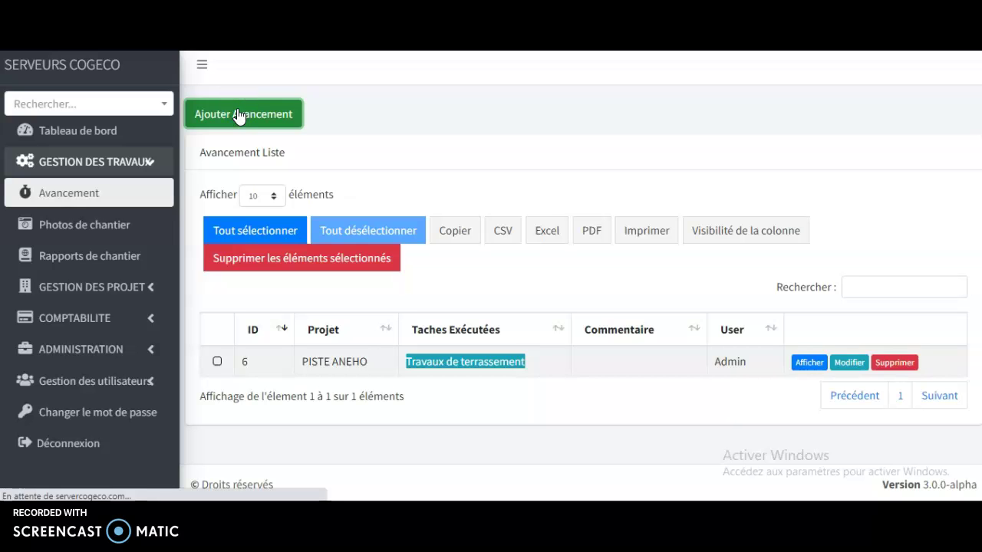
left_click(297, 187)
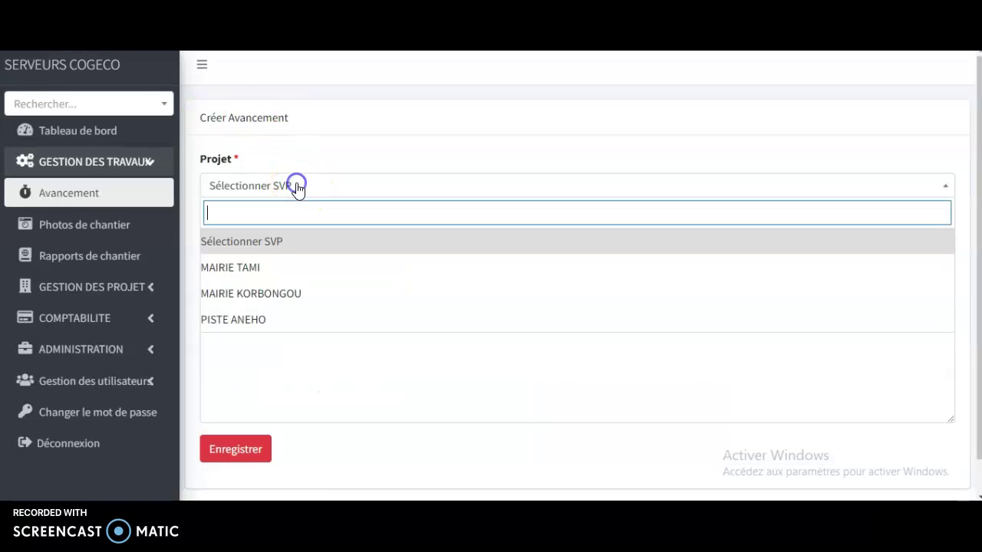
left_click(274, 319)
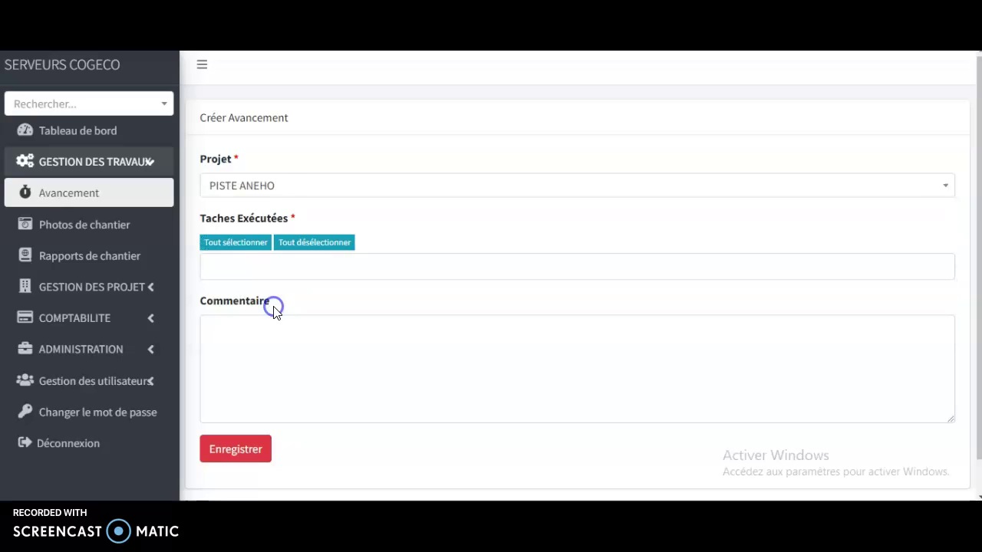
left_click(294, 276)
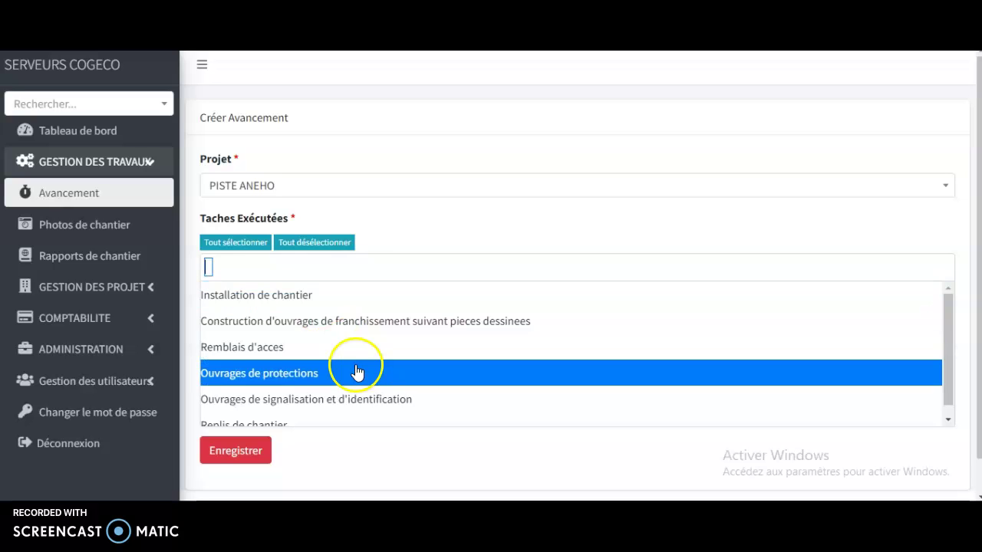
left_click(333, 320)
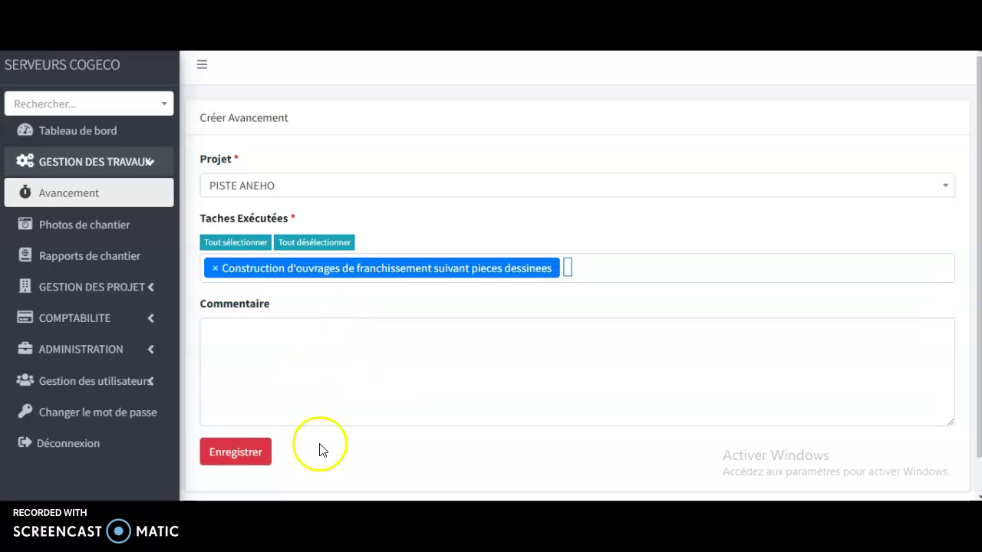
left_click(236, 454)
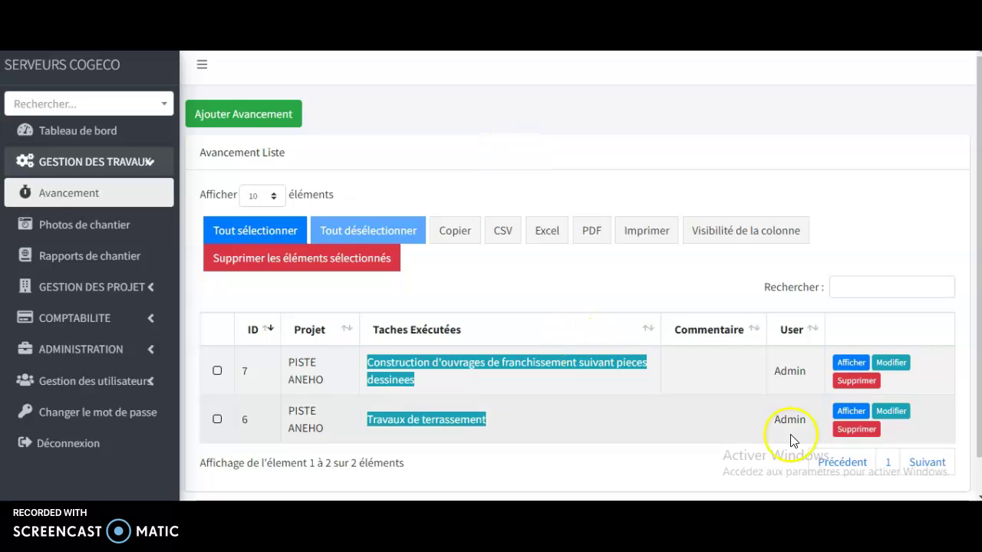
- Delete both PISTE ANEHO records from the Avancement list
left_click(861, 382)
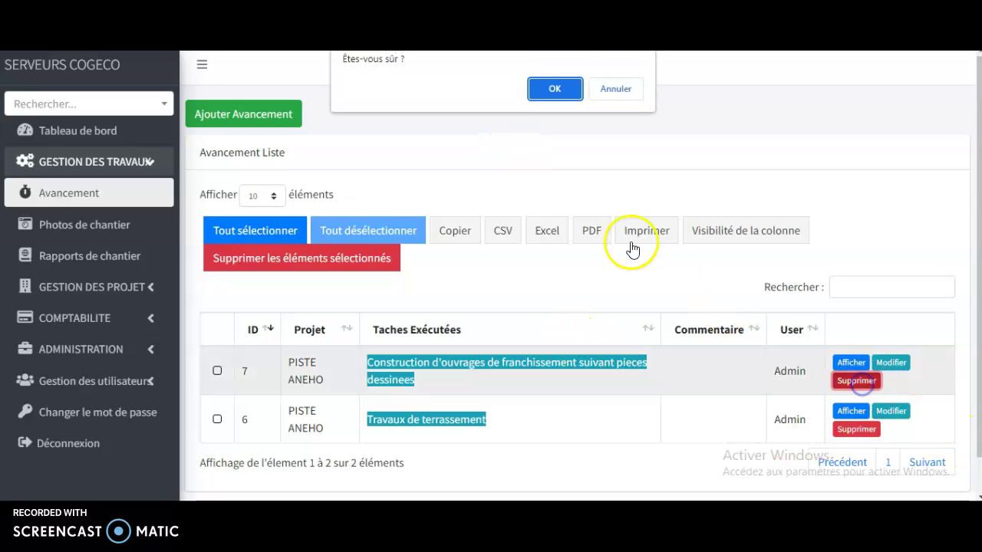
left_click(554, 92)
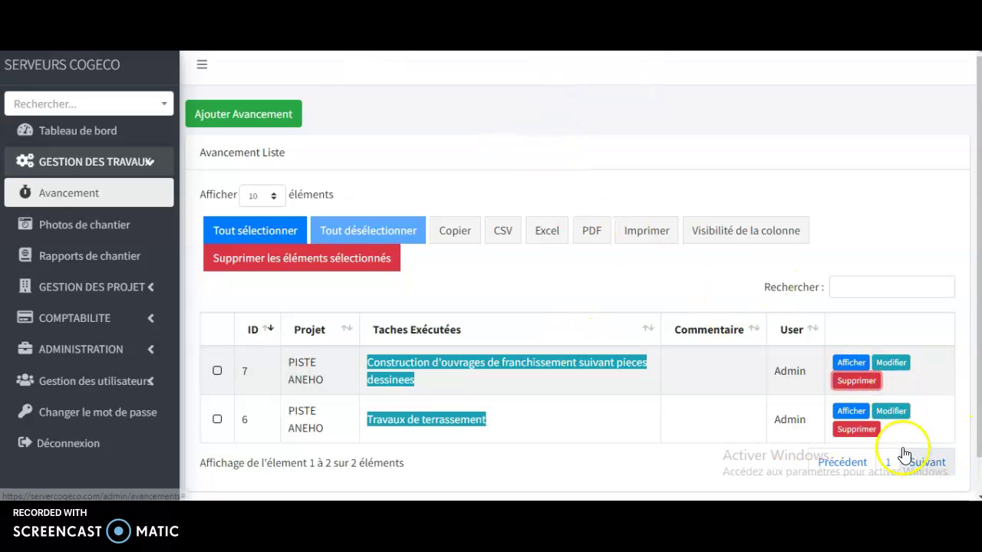
left_click(859, 431)
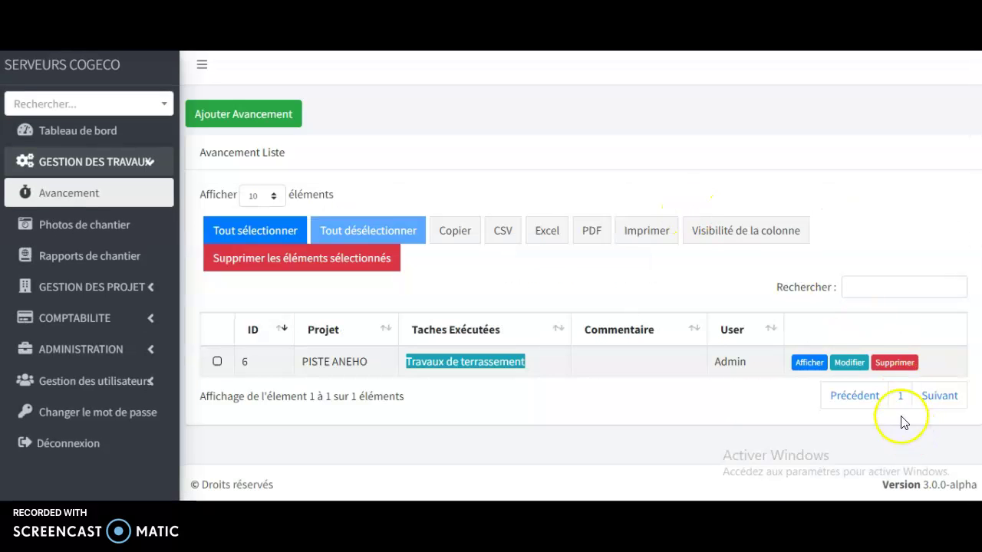
left_click(894, 362)
left_click(554, 89)
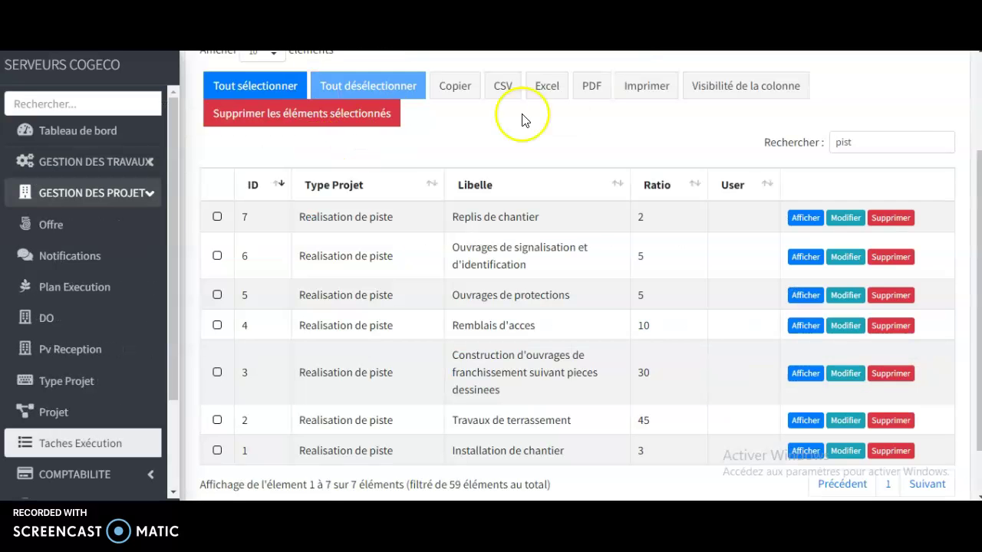
- Start a new Taches Exécution record with Realisation de piste as its project type and go to its Libelle
scroll(975, 106, "up", 2)
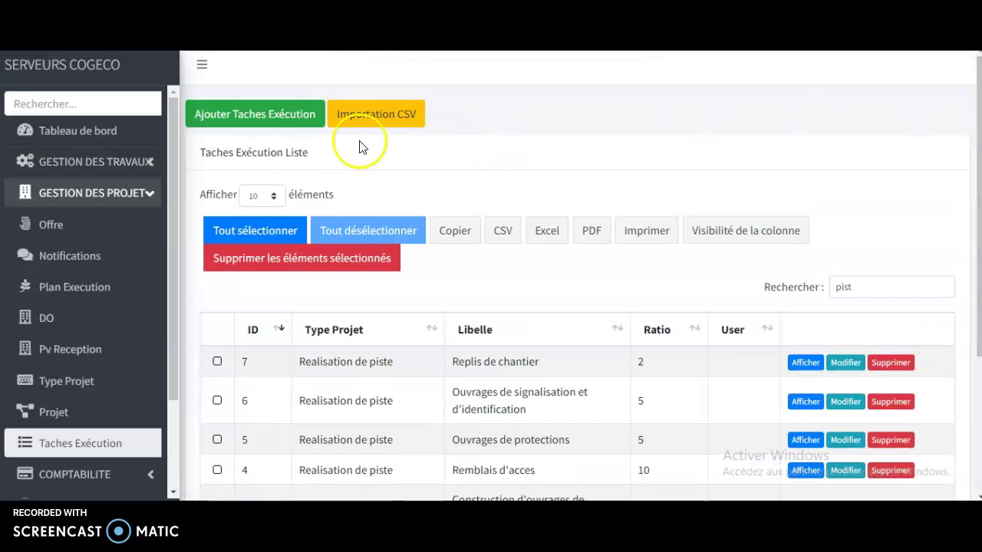
left_click(222, 115)
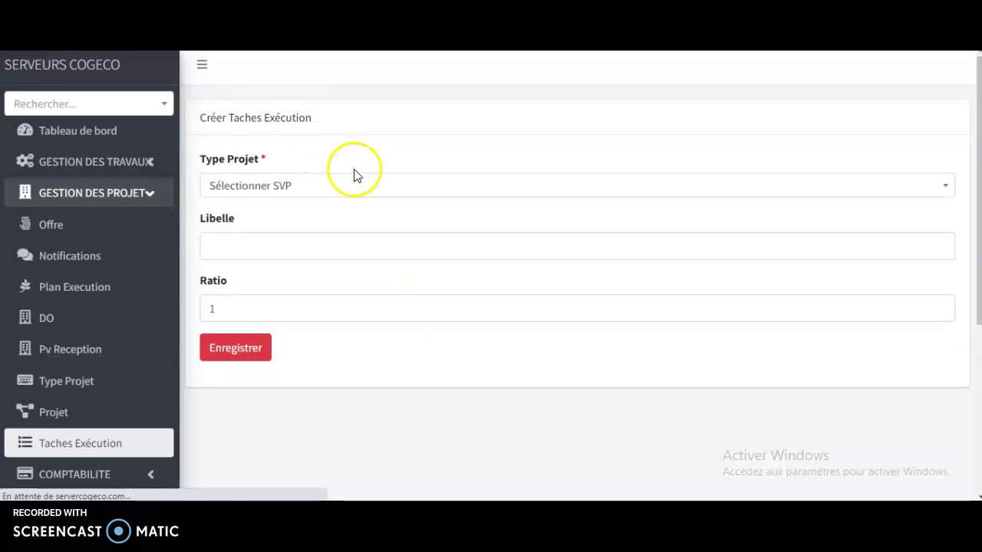
left_click(308, 189)
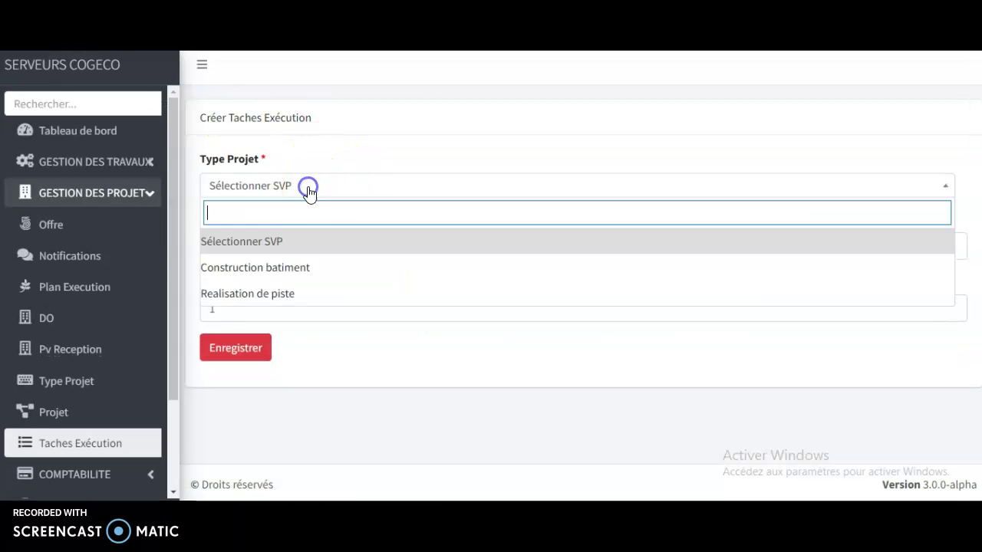
left_click(311, 292)
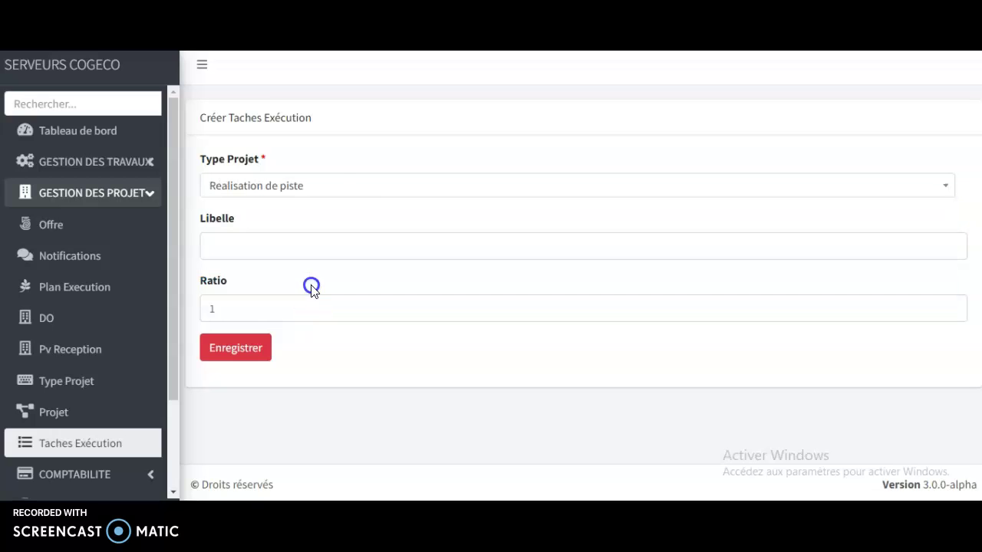
left_click(267, 242)
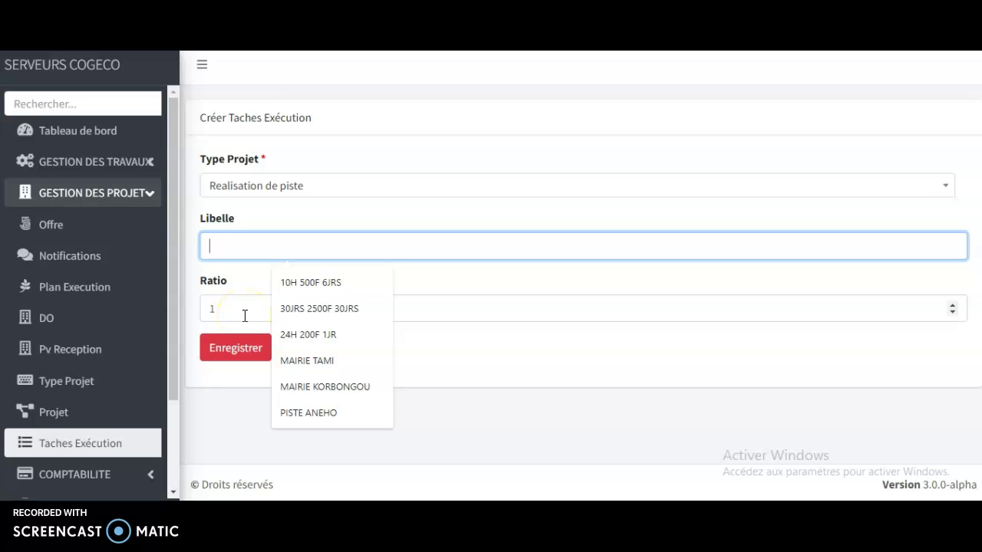
- Look through the Comptabilité and Administration sections, opening the Devis list and the Grand Projet list
left_click(151, 197)
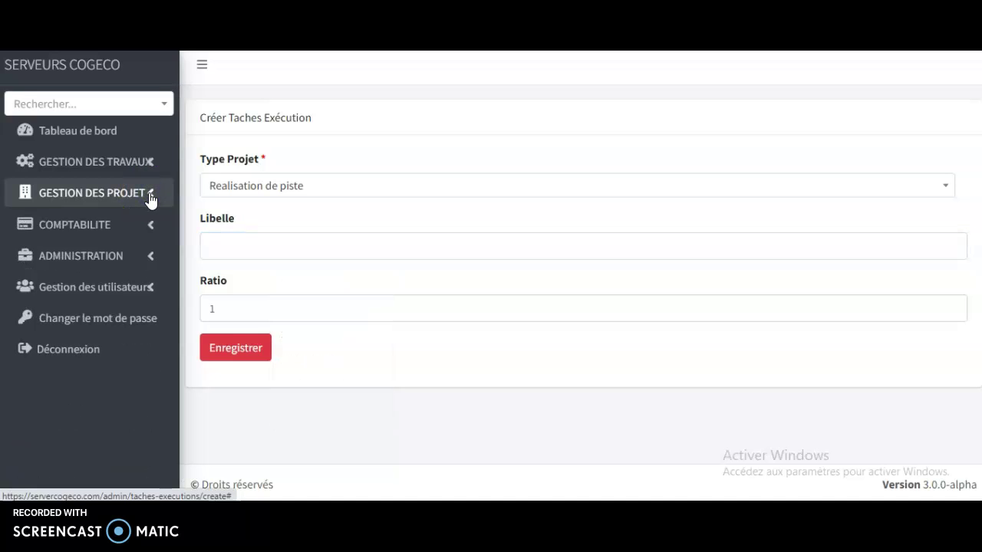
left_click(151, 225)
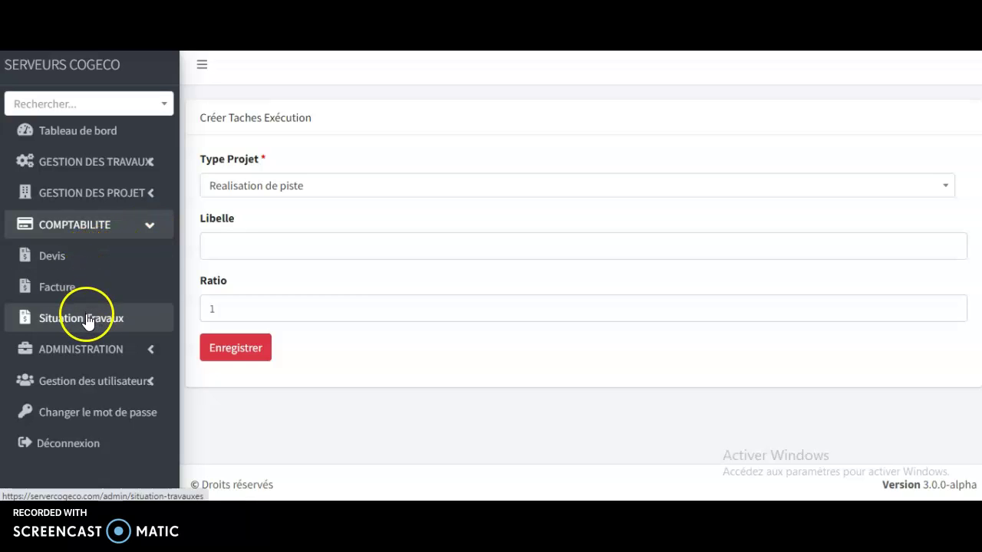
left_click(50, 259)
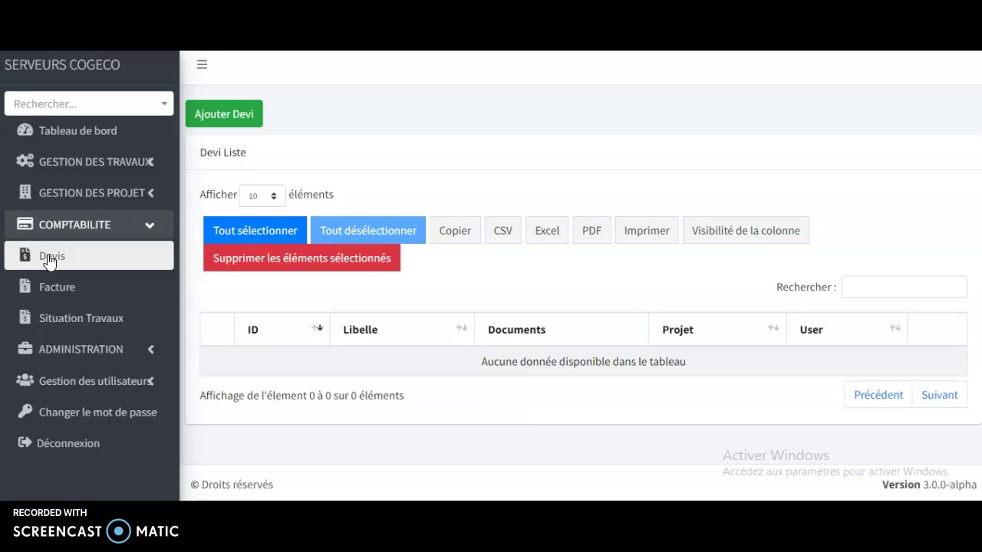
left_click(125, 232)
left_click(130, 257)
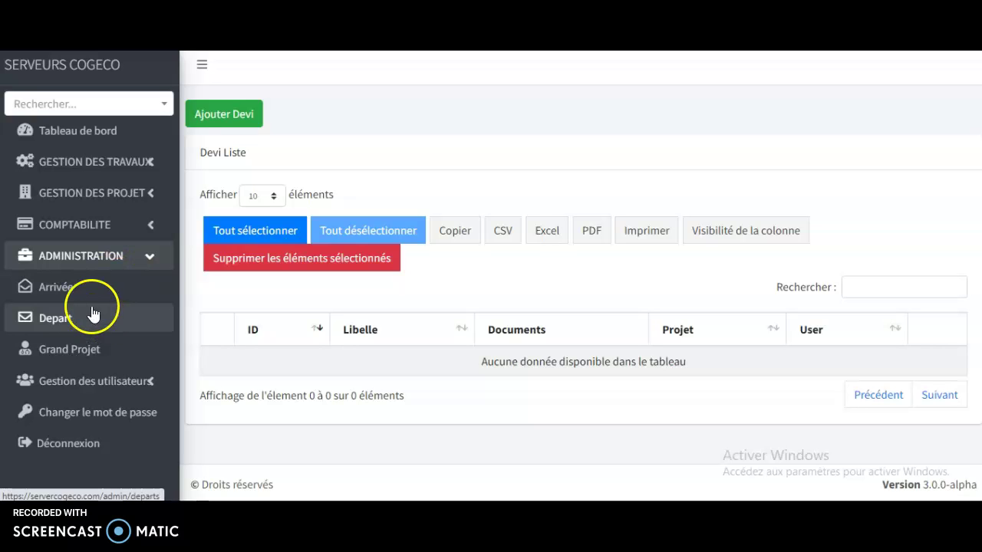
left_click(99, 358)
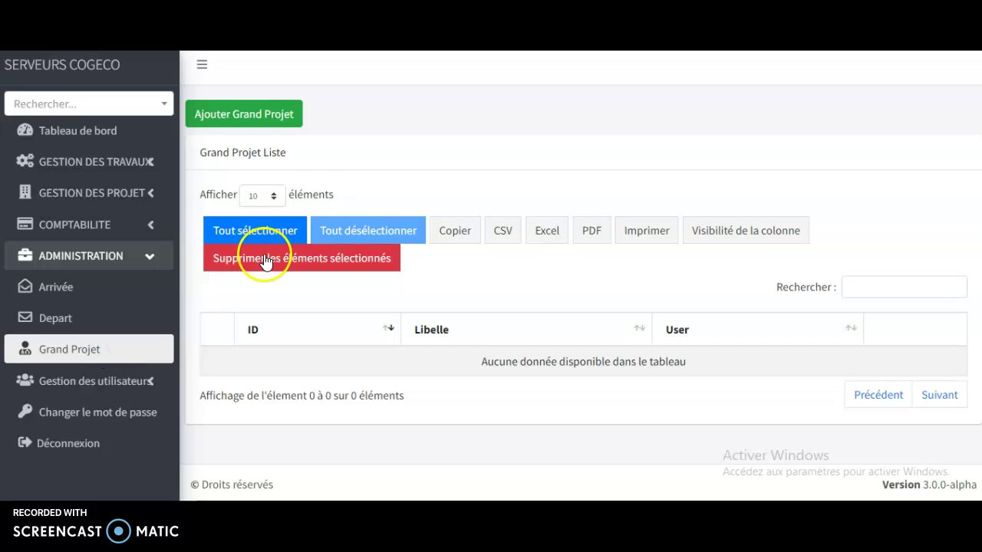
- Open the Arrivée list and a blank Arrivée form to look at its fields and Projet choices
left_click(104, 289)
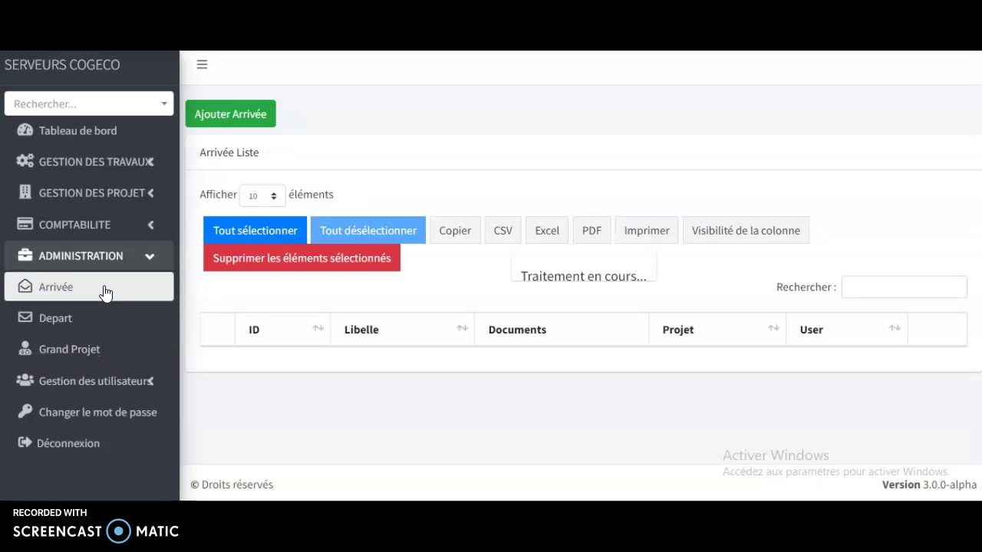
left_click(255, 117)
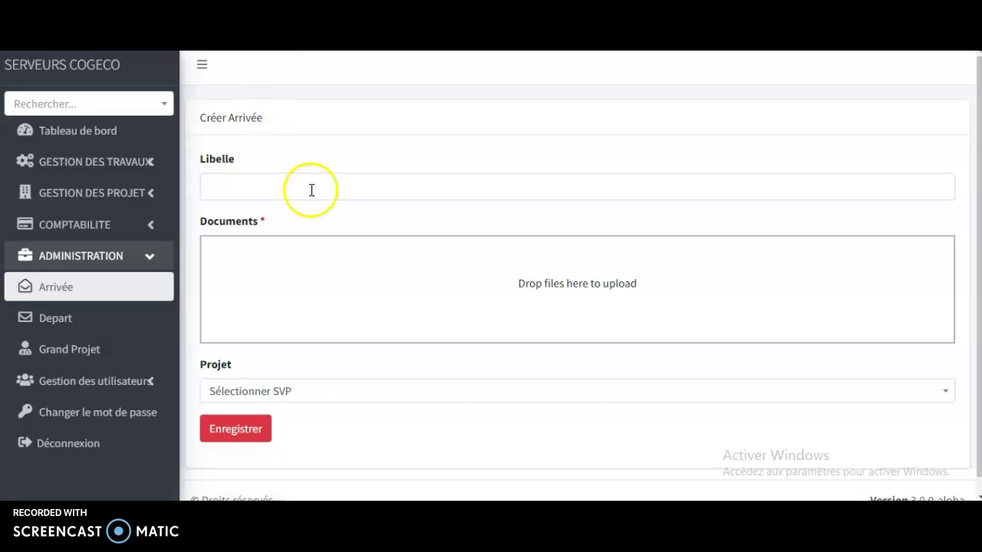
left_click(330, 395)
left_click(330, 397)
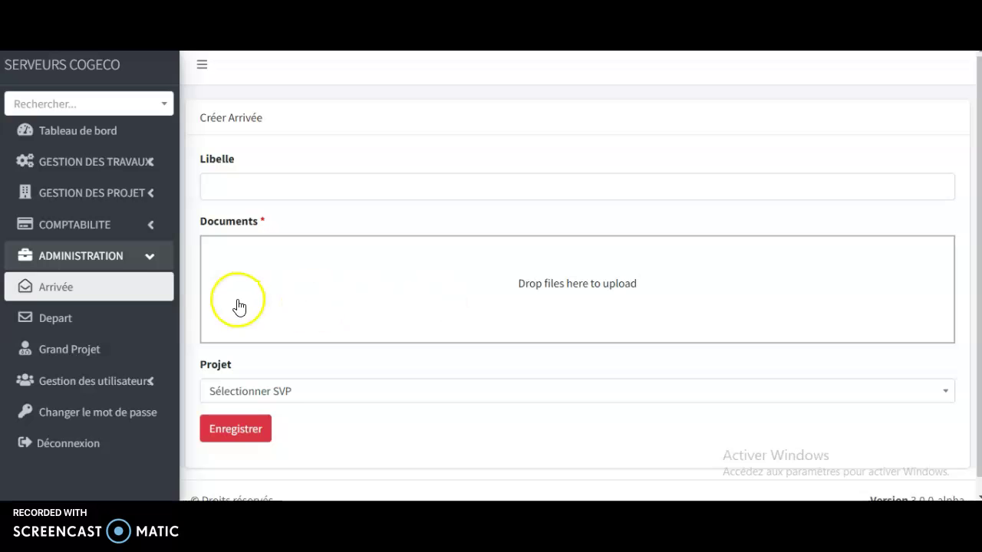
- Open the Utilisateurs list in user management and examine the roles assigned to each user
left_click(144, 257)
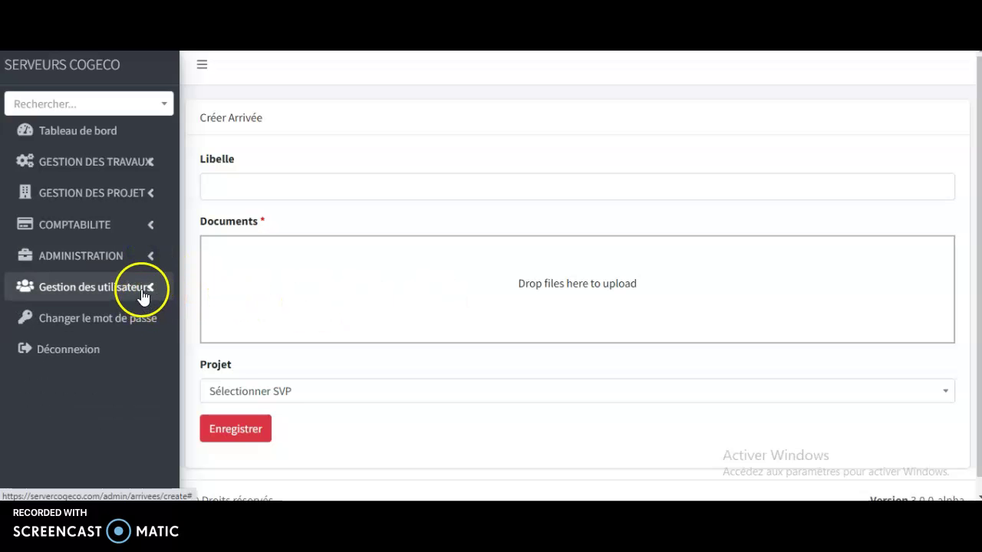
left_click(142, 296)
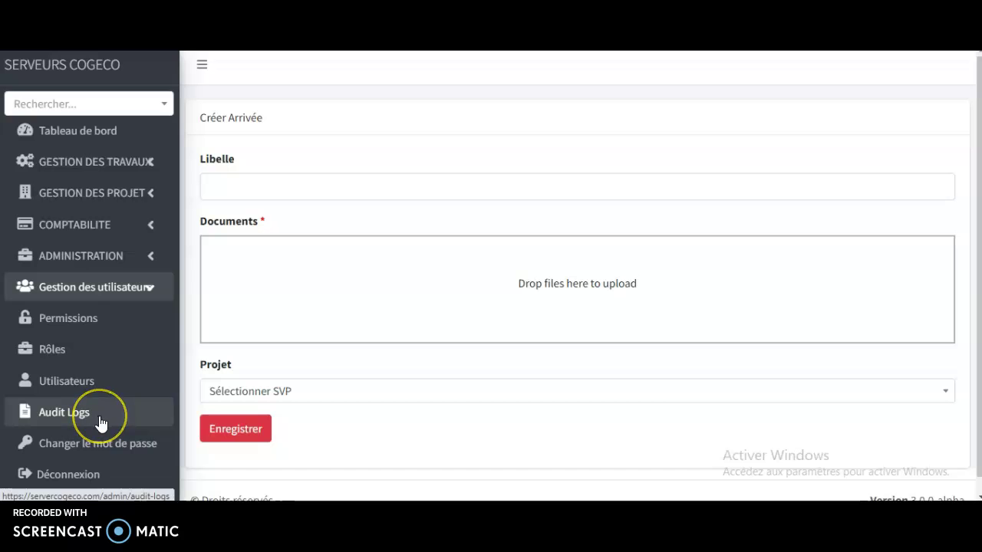
left_click(87, 379)
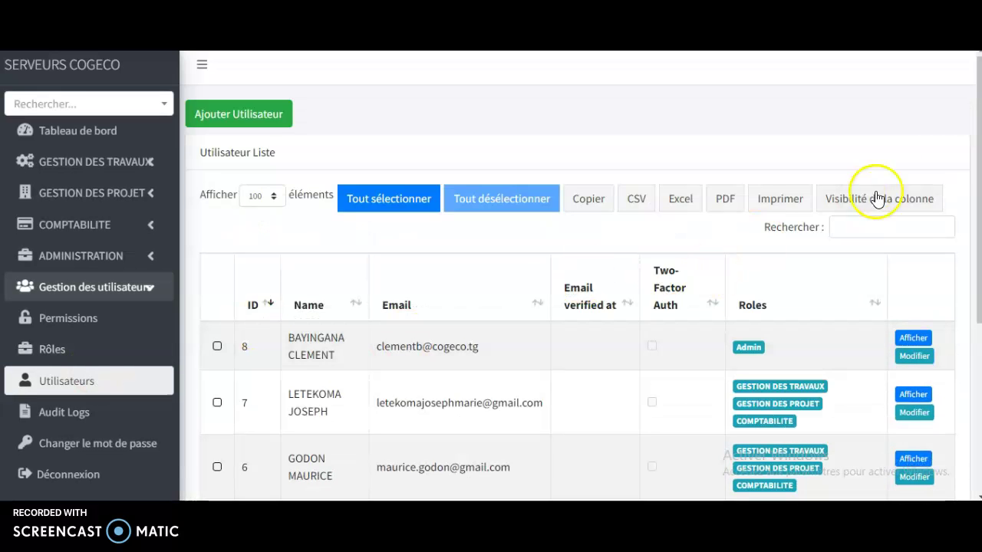
scroll(959, 175, "down", 2)
scroll(959, 175, "down", 3)
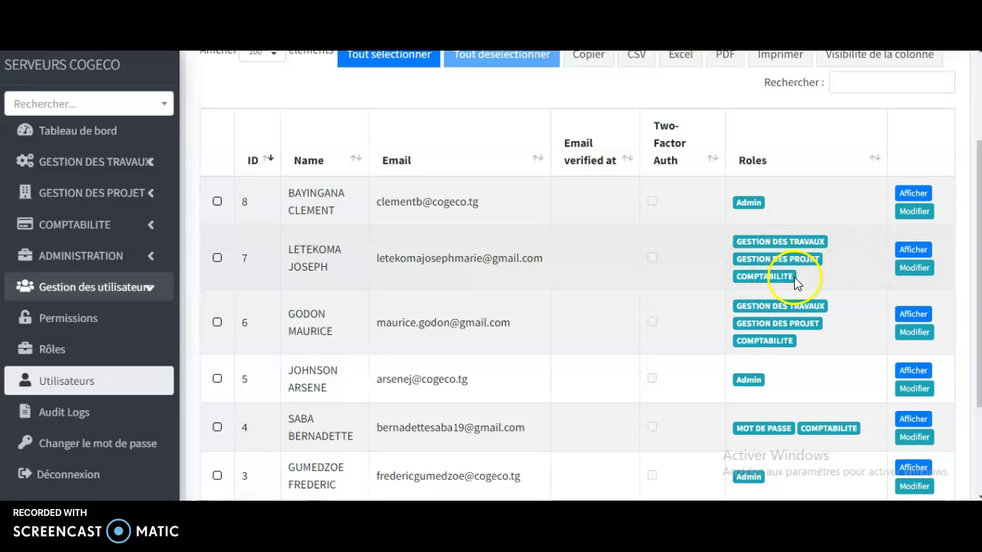
- Copy the e-mail of the user with ID 7 from the Utilisateurs list and use it as the e-mail on the Connexion form
scroll(795, 350, "down", 1)
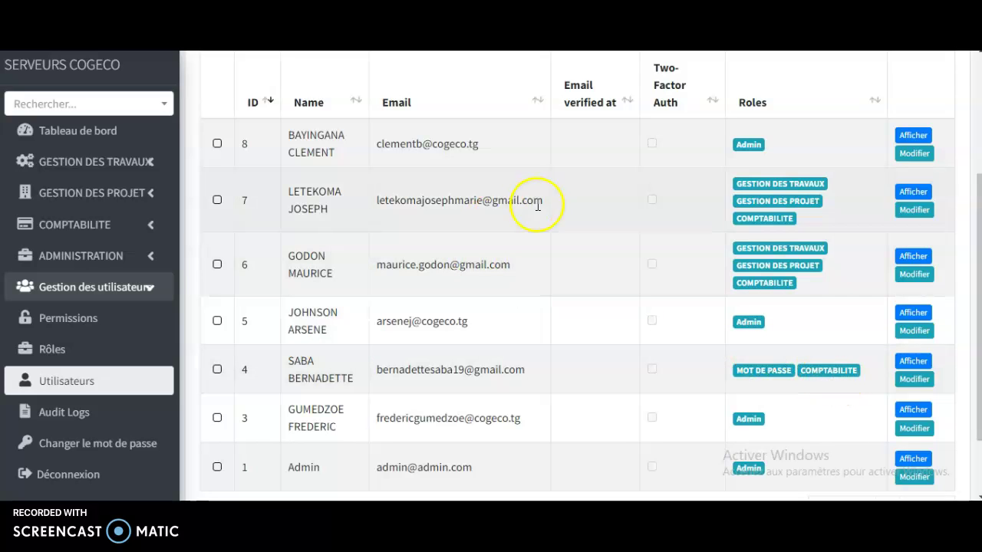
left_click_drag(547, 202, 382, 223)
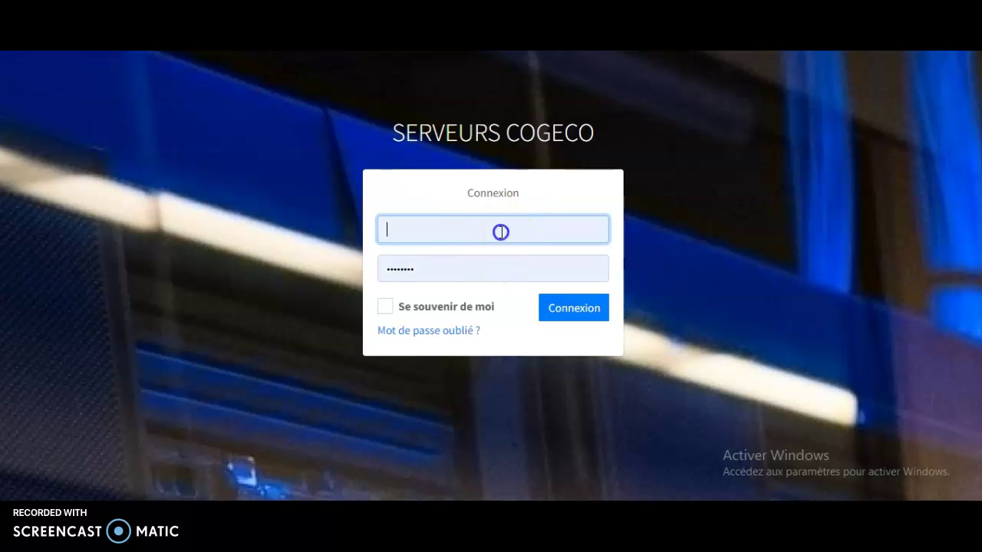
triple_click(500, 229)
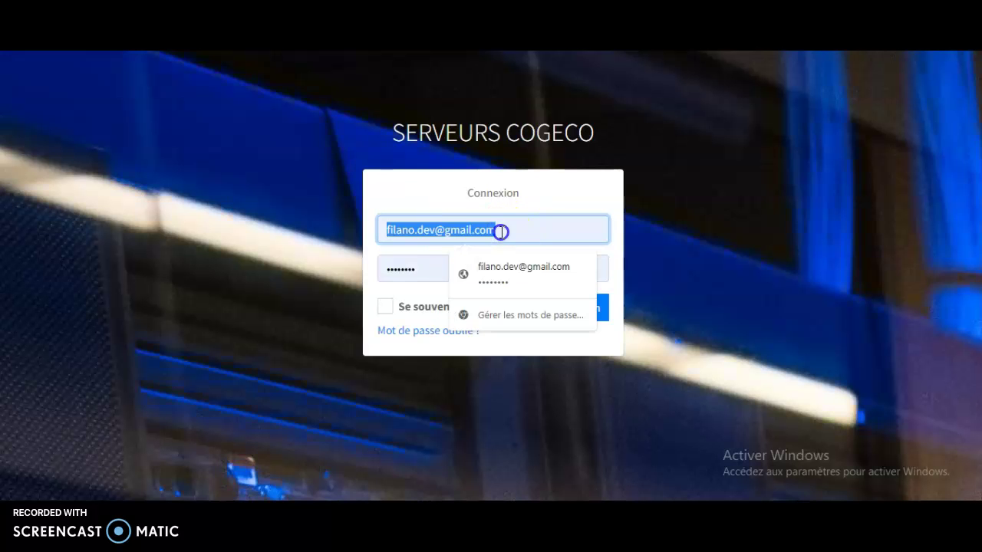
key("ctrl+v")
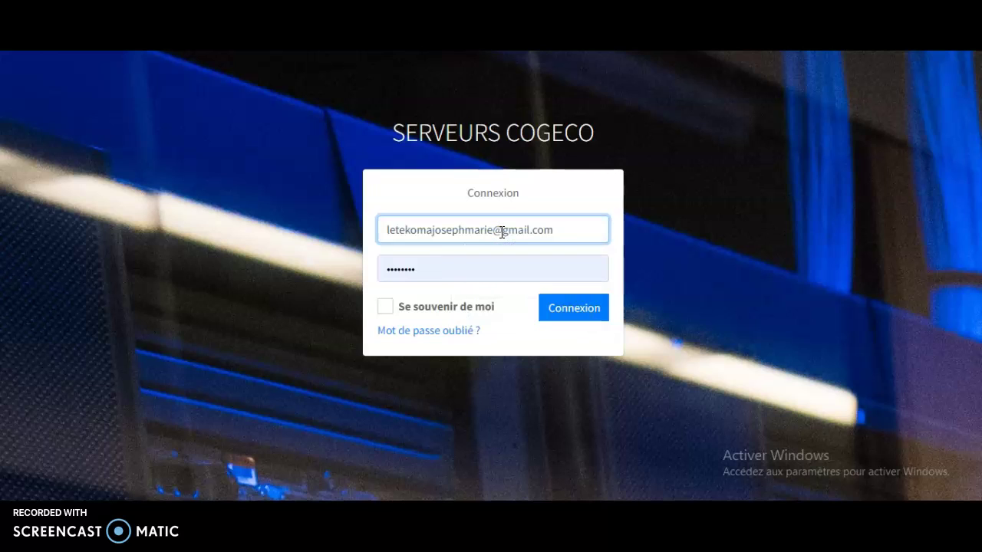
- Enter the account password, sign in as that user and save the credentials in the browser
key("Tab")
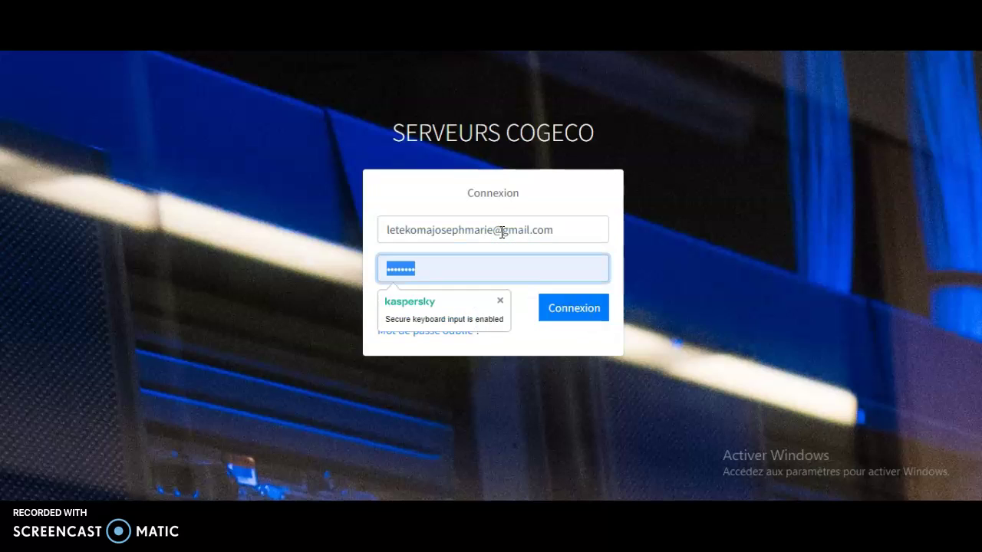
type("••••••")
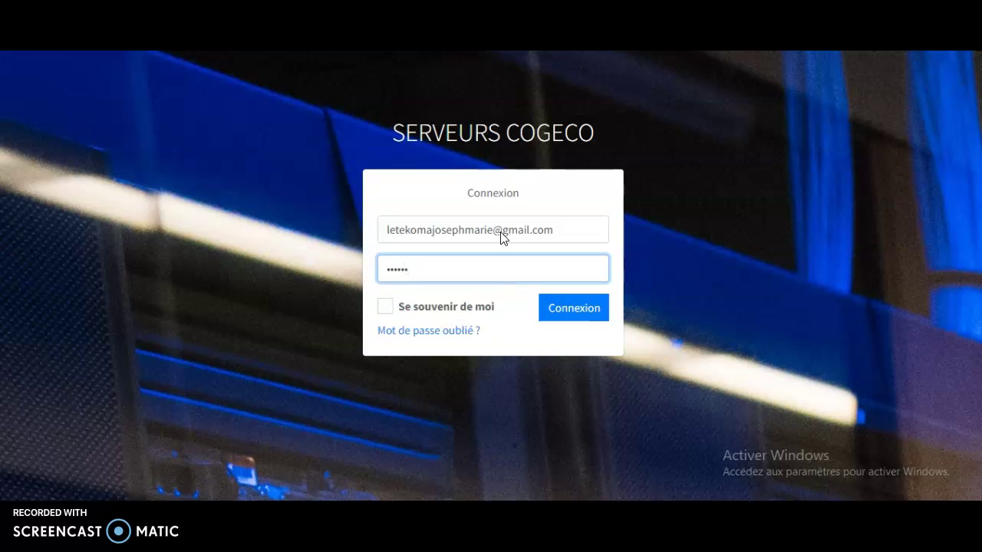
key("Return")
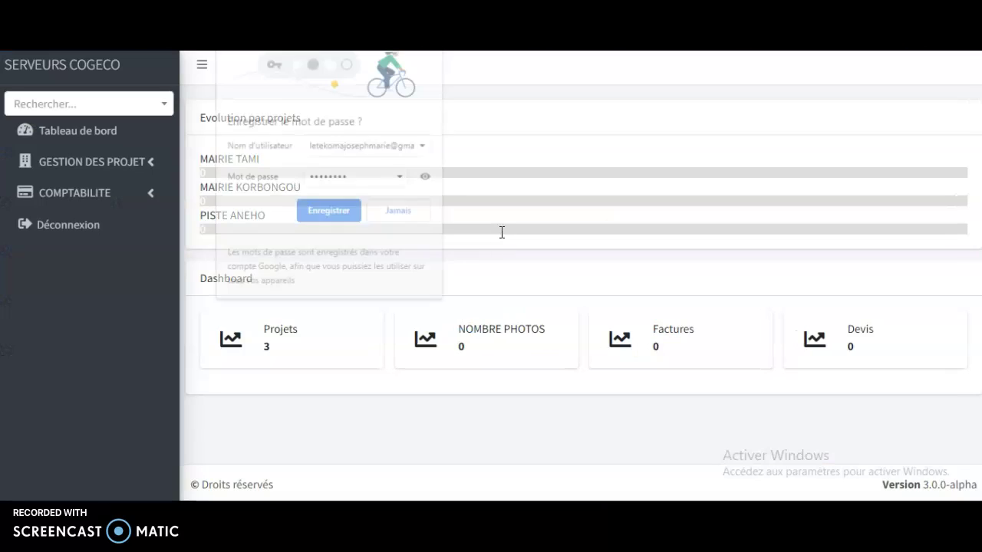
left_click(328, 211)
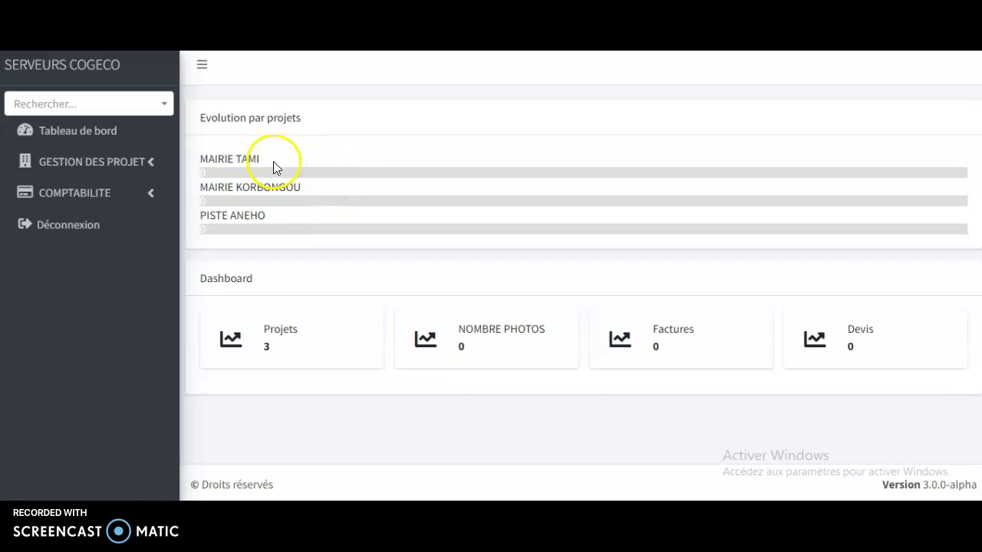
- Look through the GESTION DES PROJET and COMPTABILITE sections available to this user's roles
left_click(157, 169)
left_click(157, 169)
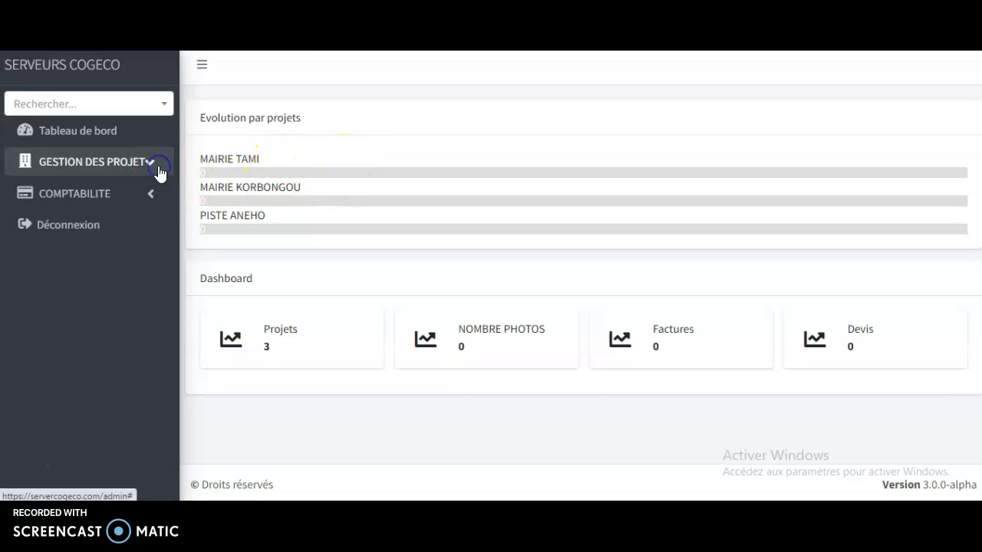
left_click(151, 196)
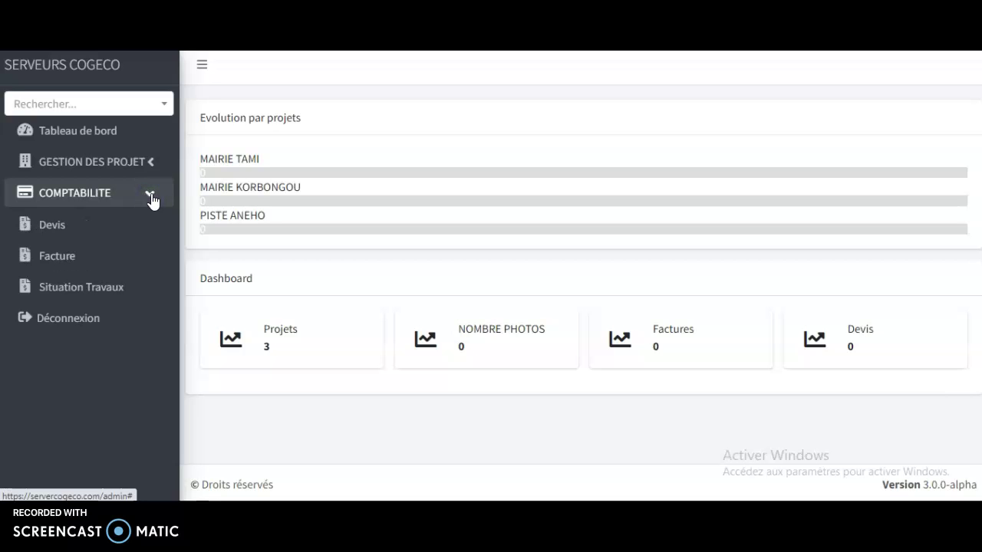
left_click(152, 197)
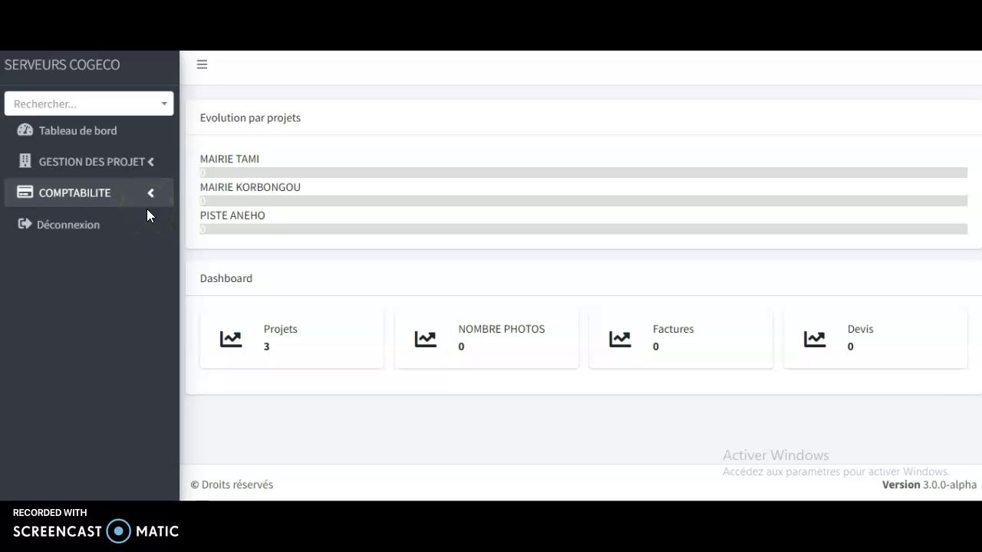
- Log out and sign back in with the administrator's e-mail and the password already filled in
left_click(130, 223)
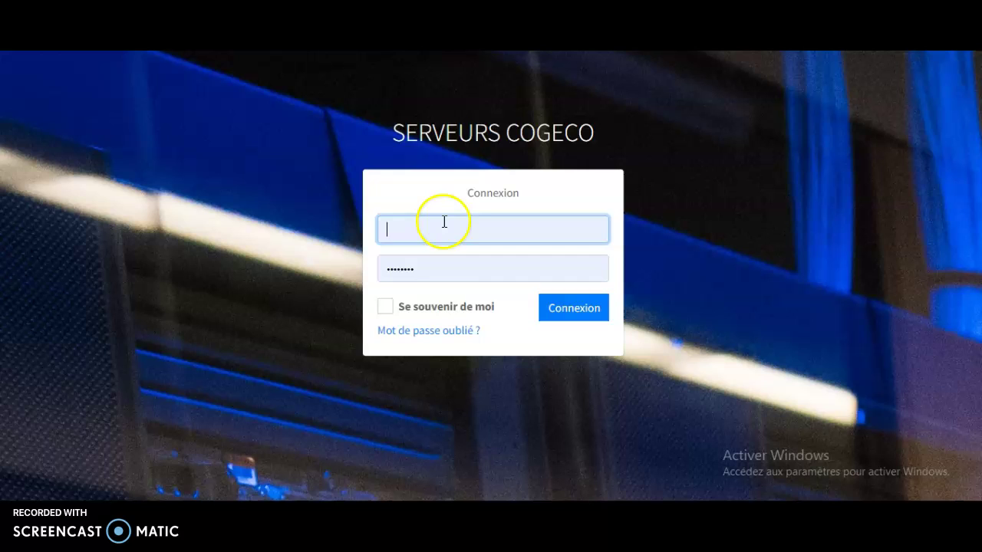
left_click(442, 221)
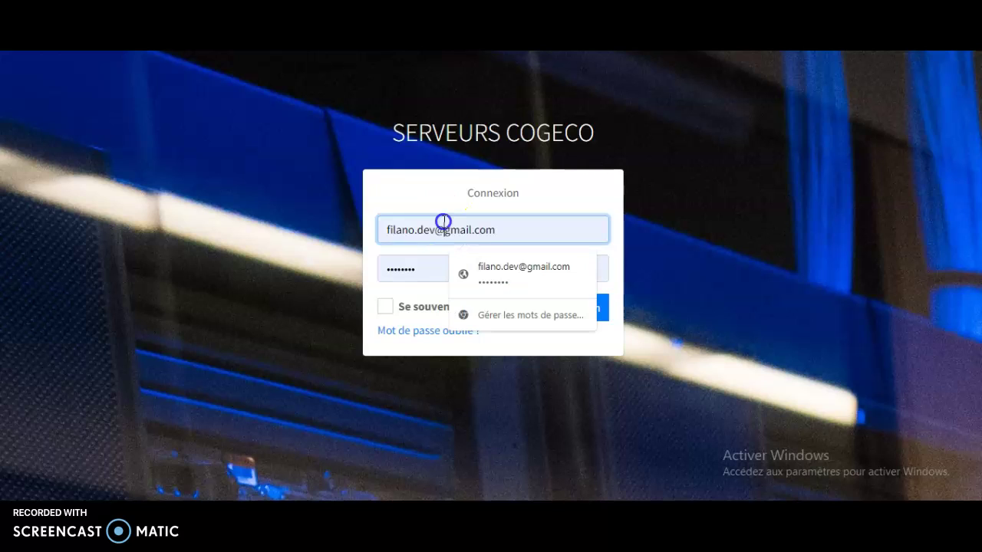
triple_click(445, 225)
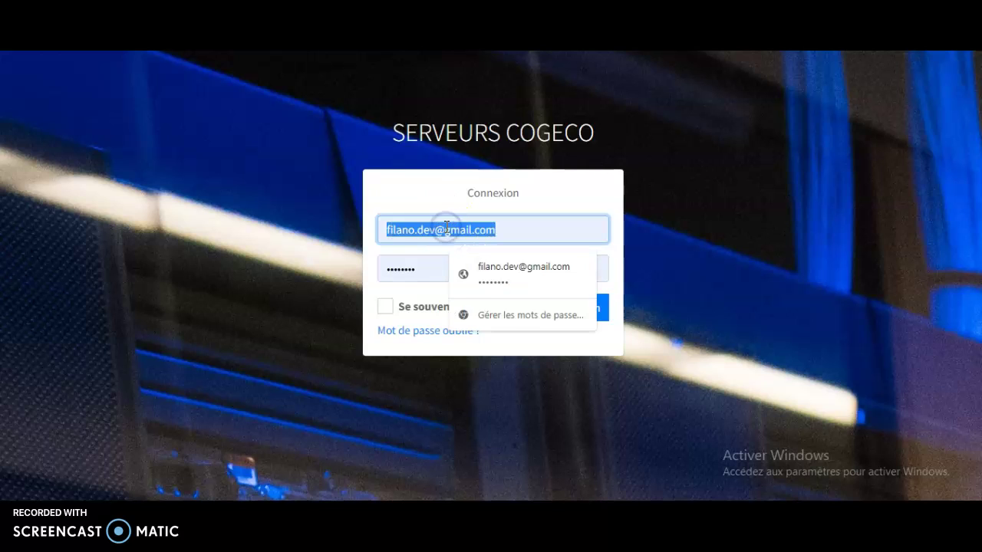
type("A")
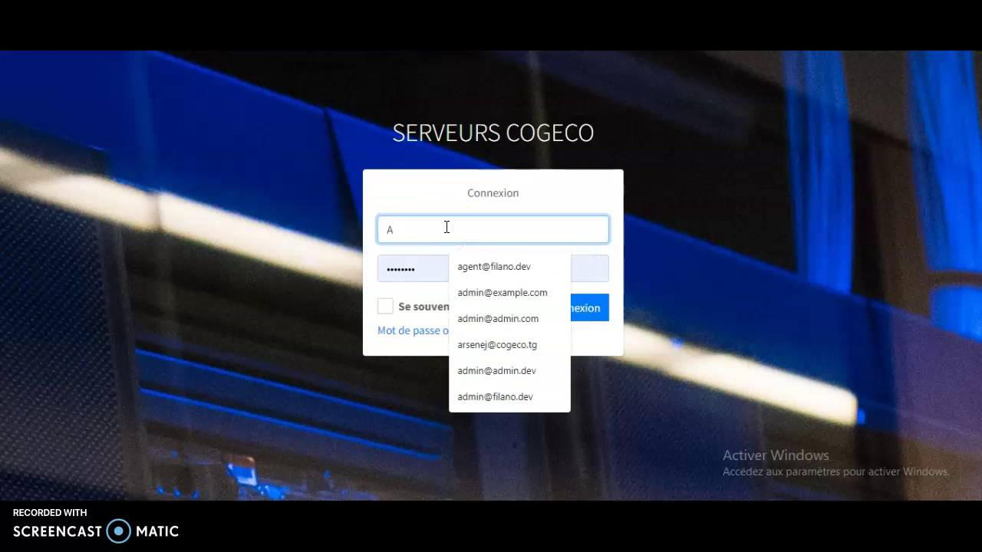
left_click(508, 318)
left_click(579, 316)
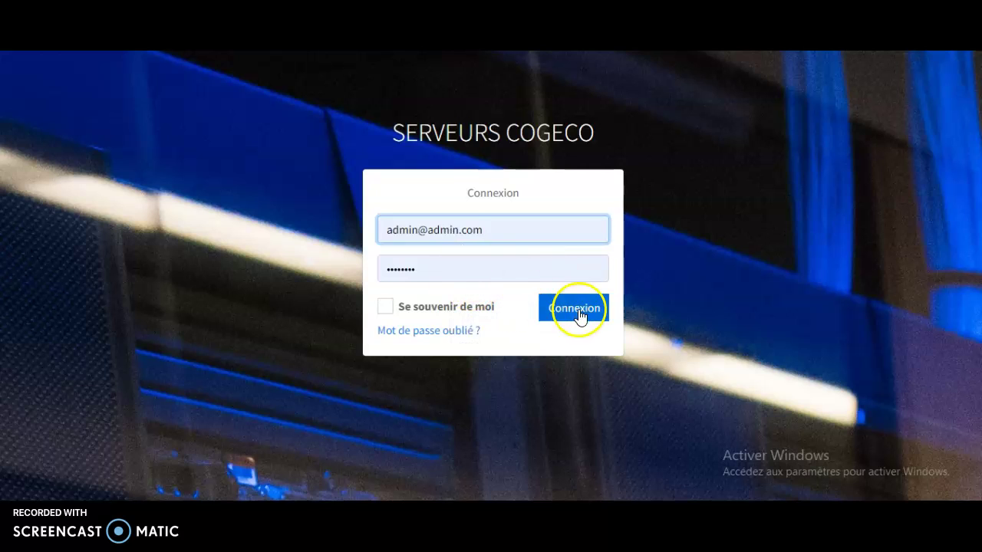
- Dismiss the browser's password check warning and save the administrator's credentials
left_click(268, 165)
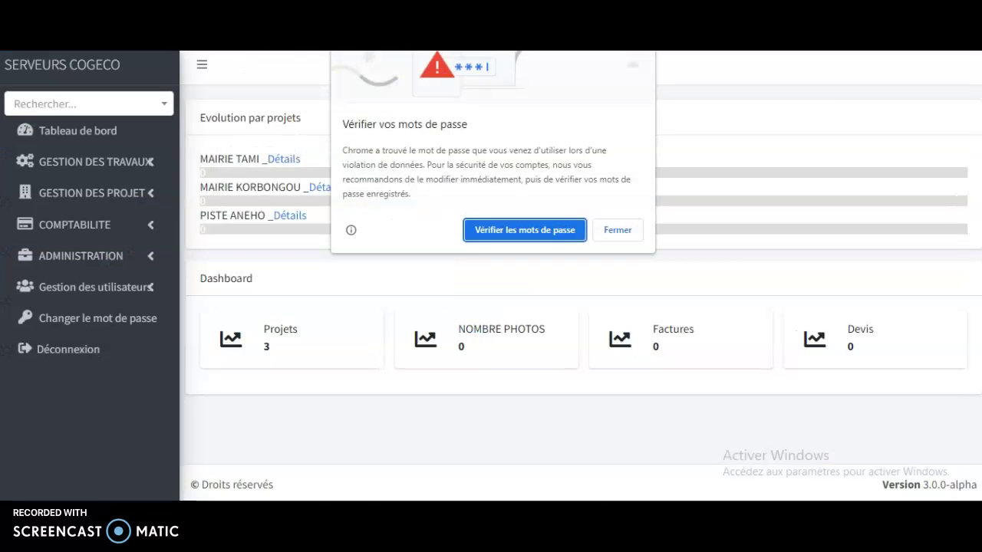
left_click(620, 231)
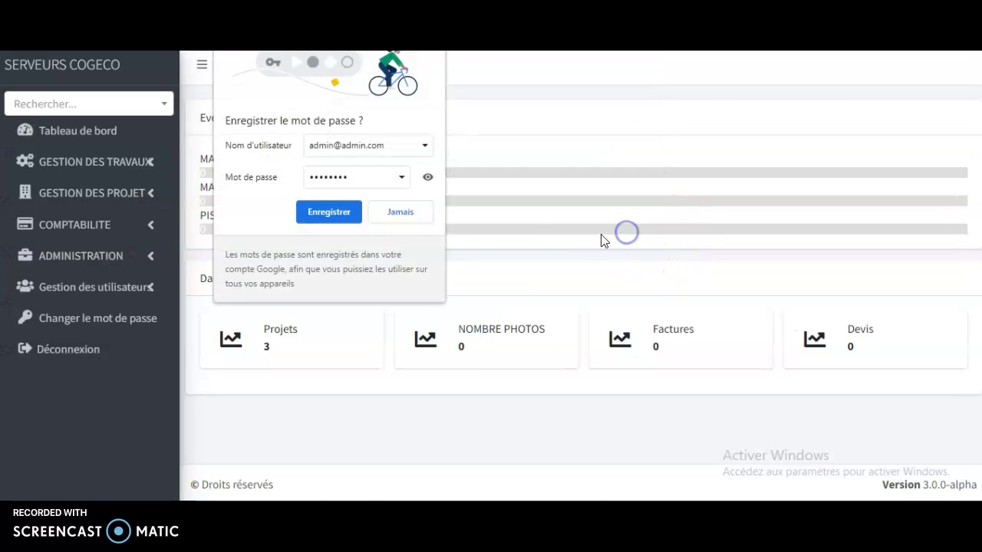
left_click(329, 211)
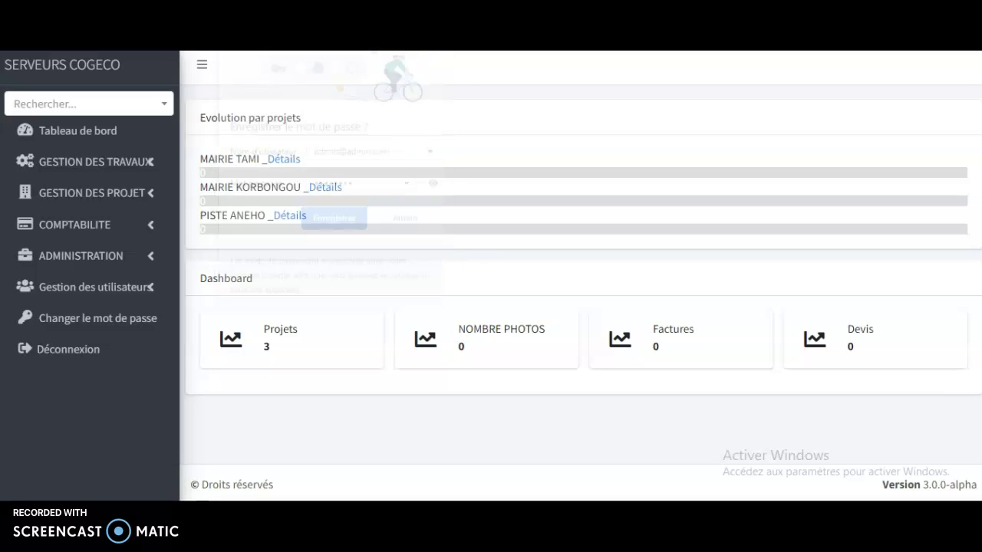
- Open the PISTE ANEHO details from the dashboard to examine its completed and remaining tasks, and return to the dashboard
left_click(291, 218)
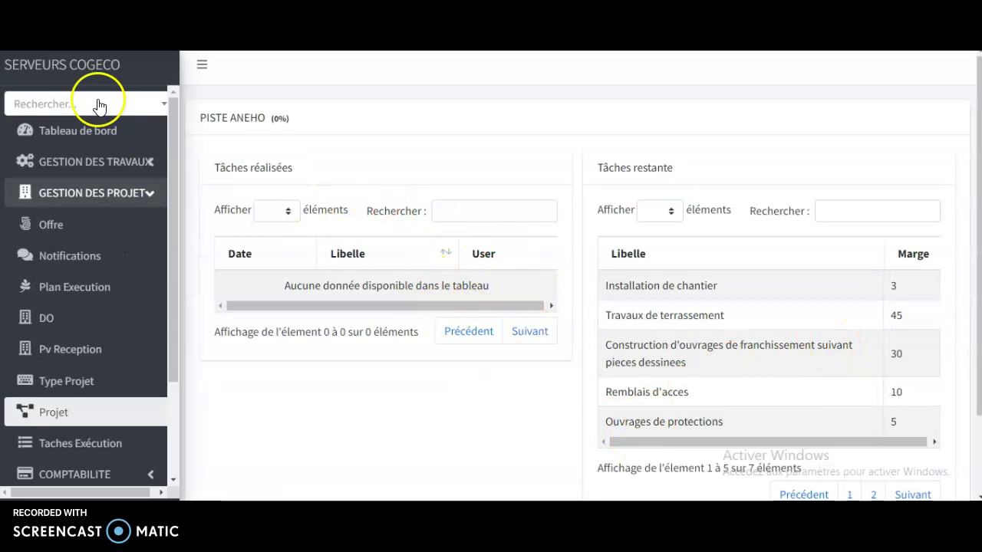
left_click(90, 132)
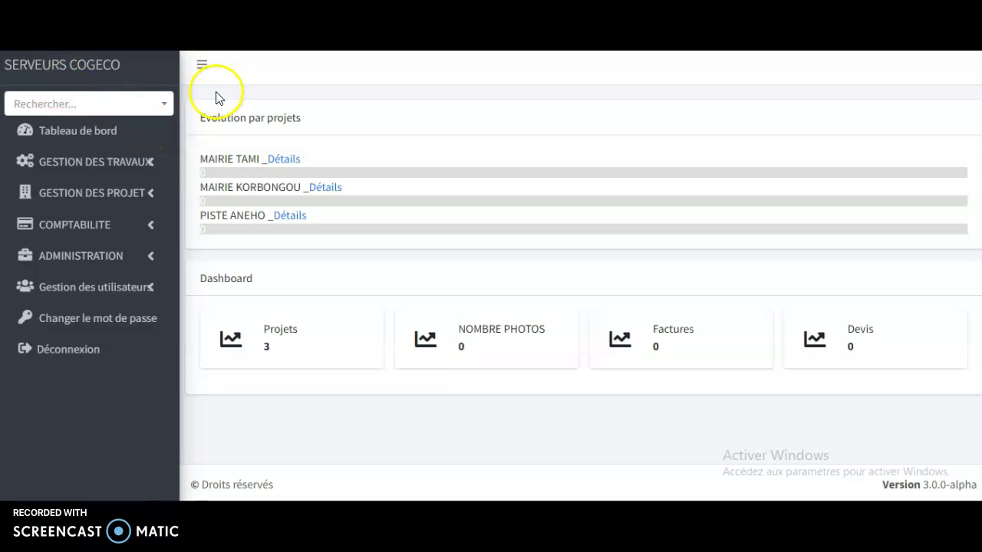
left_click(98, 347)
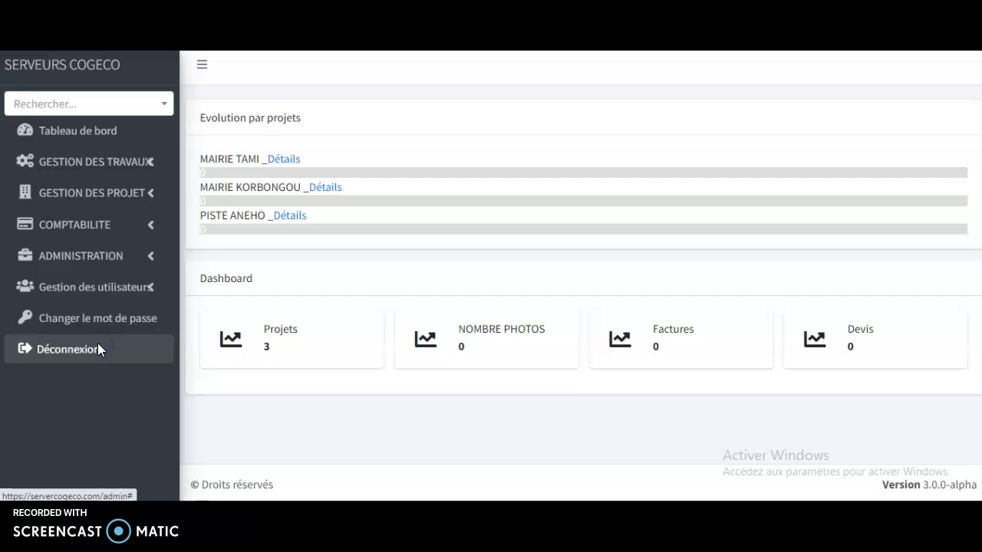
left_click(100, 176)
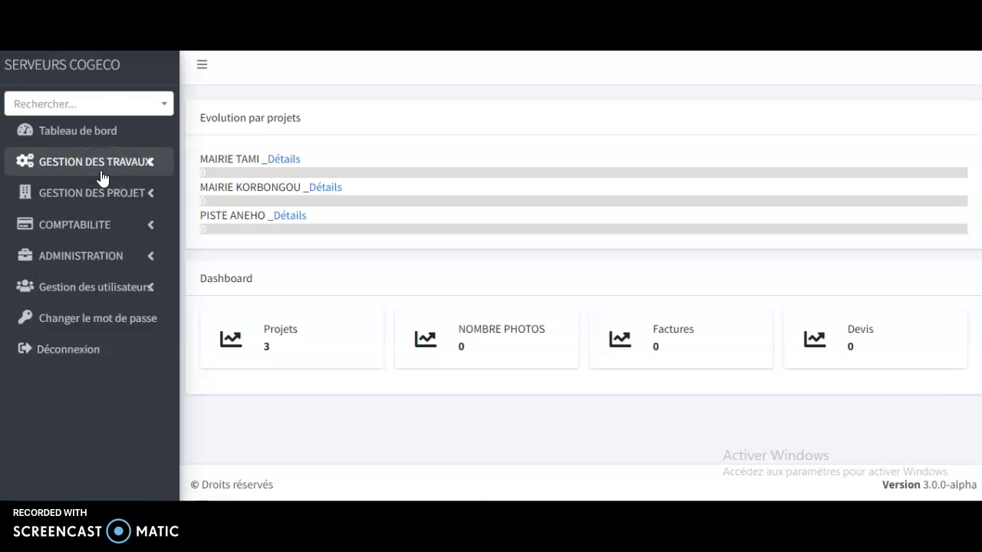